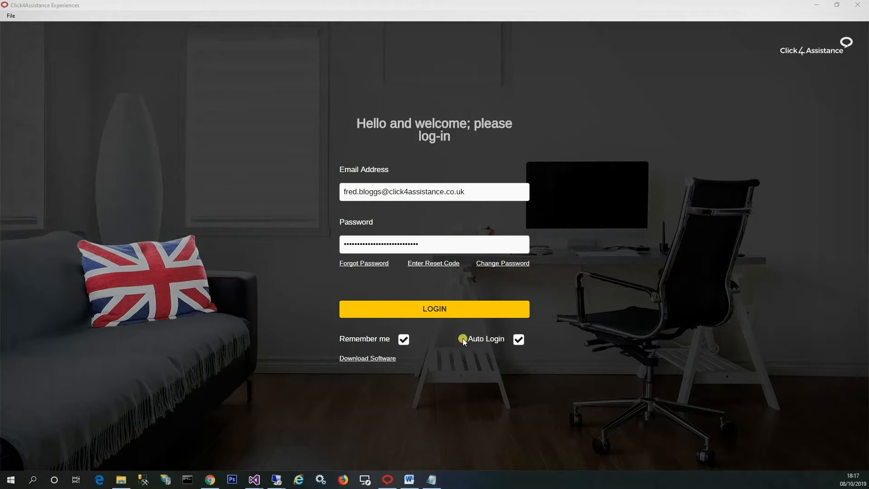
Log in with the saved credentials and open the Chat experiences tool
{"action": "left_click", "coordinate": [441, 312]}
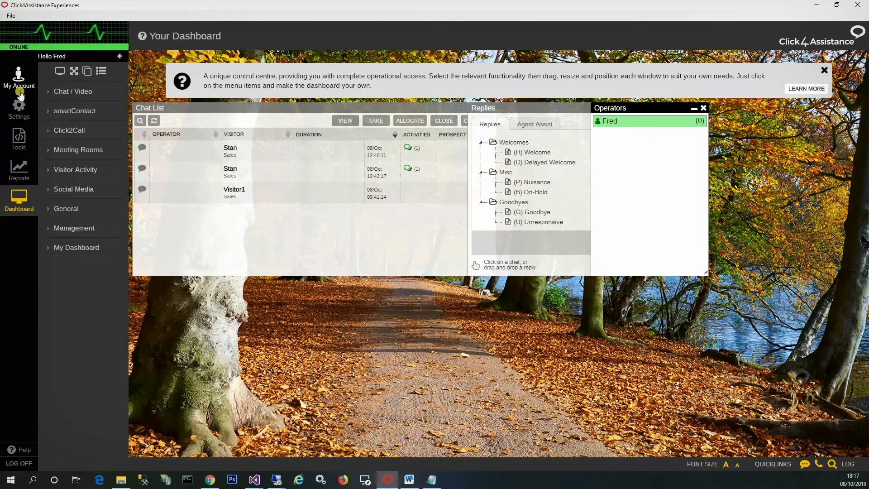
{"action": "left_click", "coordinate": [14, 146]}
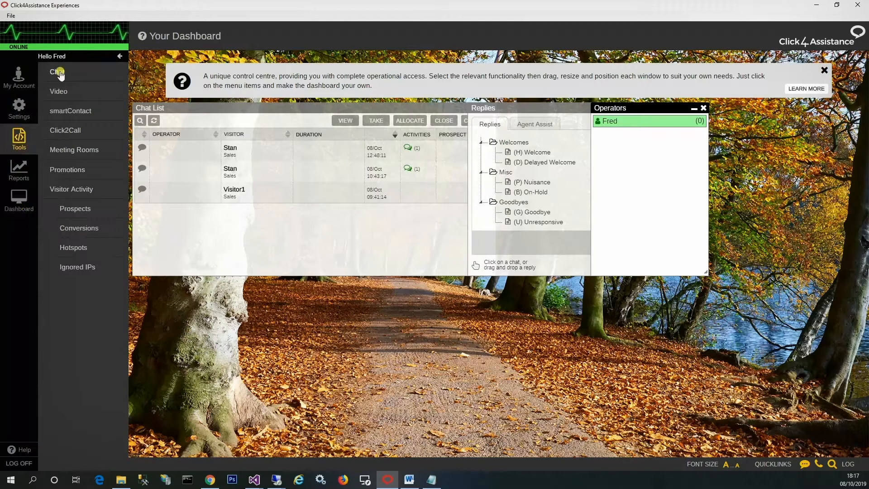
{"action": "left_click", "coordinate": [61, 75]}
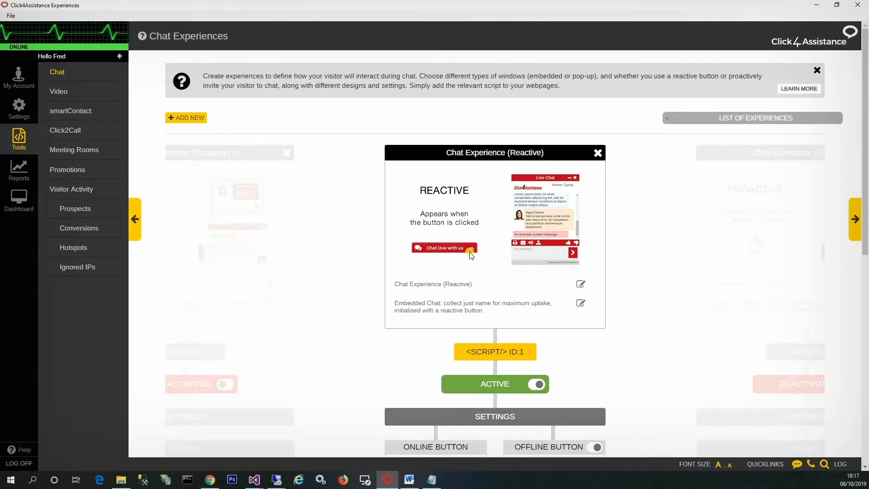
Open the advanced configuration of the Name Only pre-chat form in the reactive chat experience
{"action": "scroll", "coordinate": [471, 255], "scroll_direction": "down", "scroll_amount": 8}
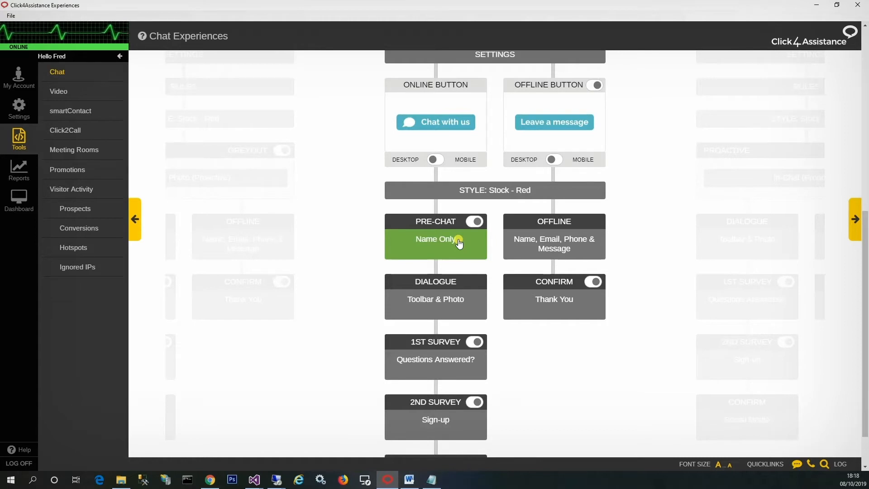
{"action": "left_click", "coordinate": [449, 244]}
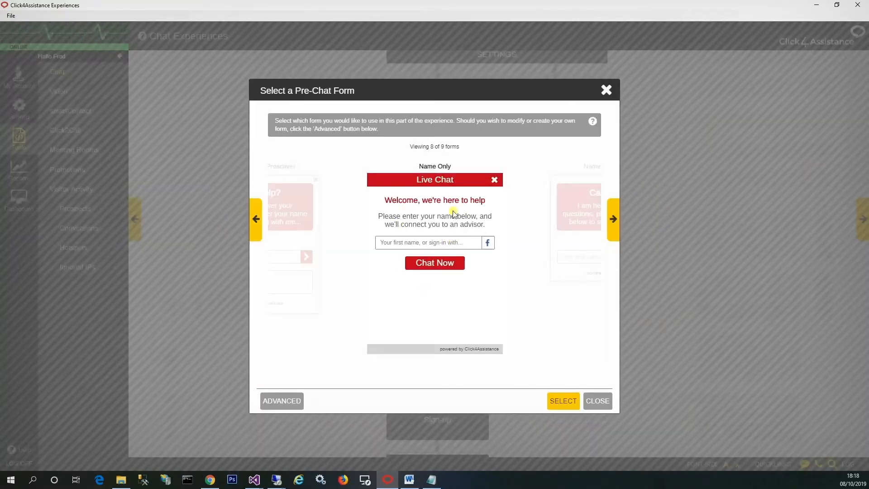
{"action": "left_click", "coordinate": [294, 401]}
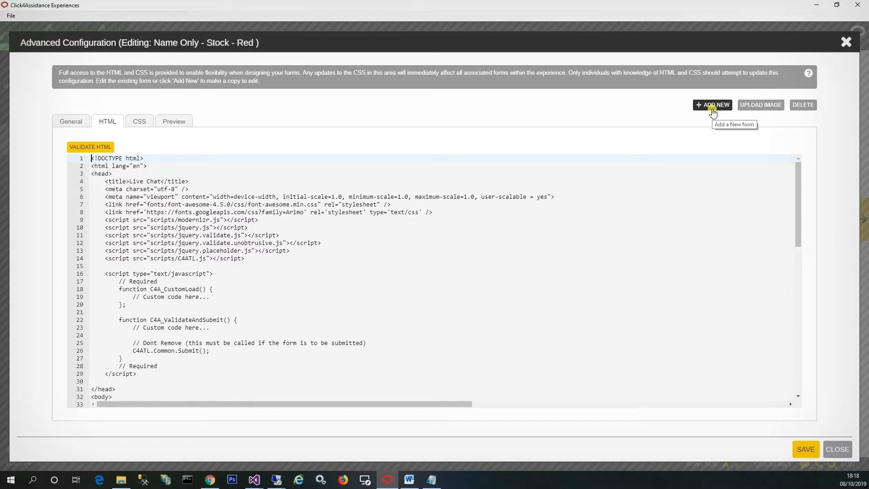
Create a new pre-chat form named "Custom 1" as a copy of the Name Only form
{"action": "left_click", "coordinate": [712, 108]}
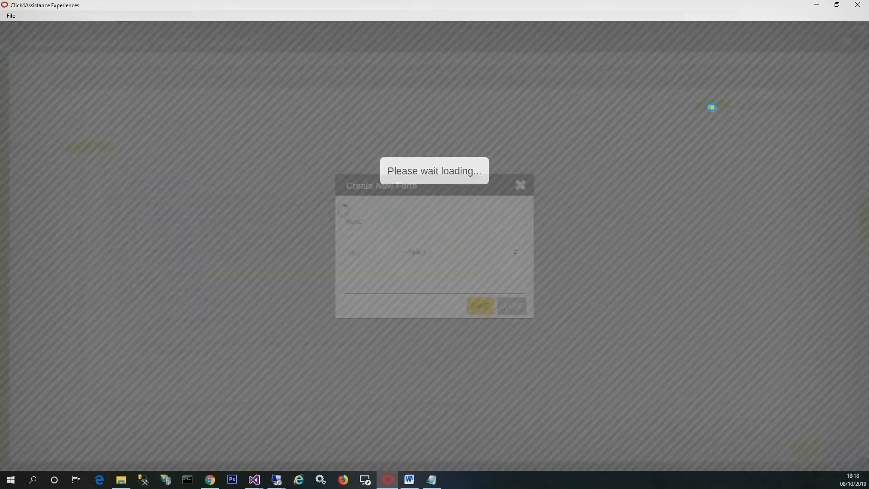
{"action": "left_click", "coordinate": [426, 222]}
{"action": "type", "text": "Custom 1"}
{"action": "left_click", "coordinate": [415, 253]}
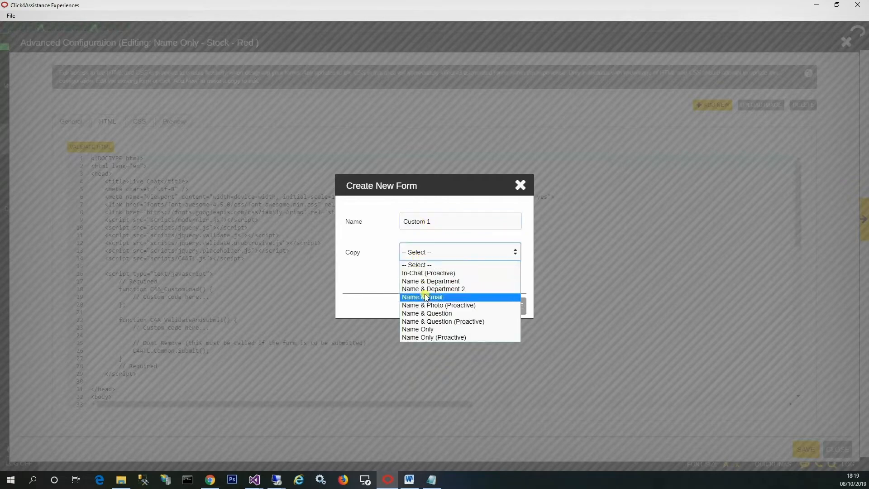
{"action": "left_click", "coordinate": [428, 329]}
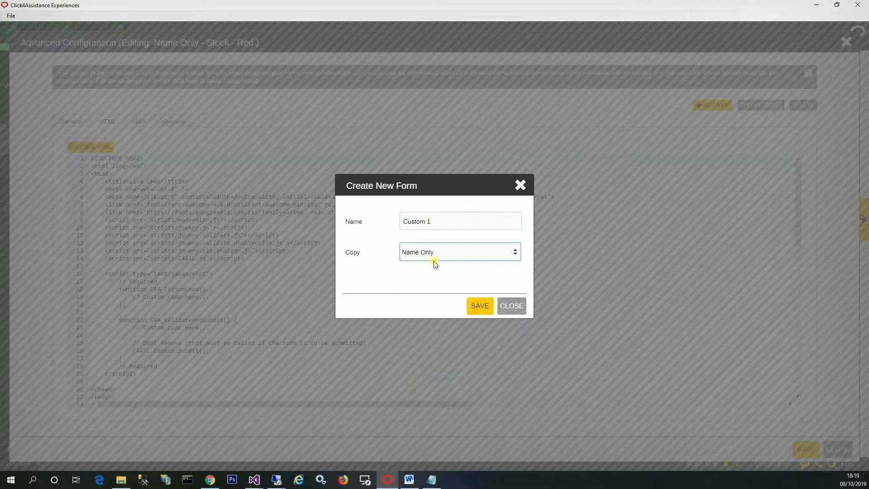
{"action": "left_click", "coordinate": [479, 306]}
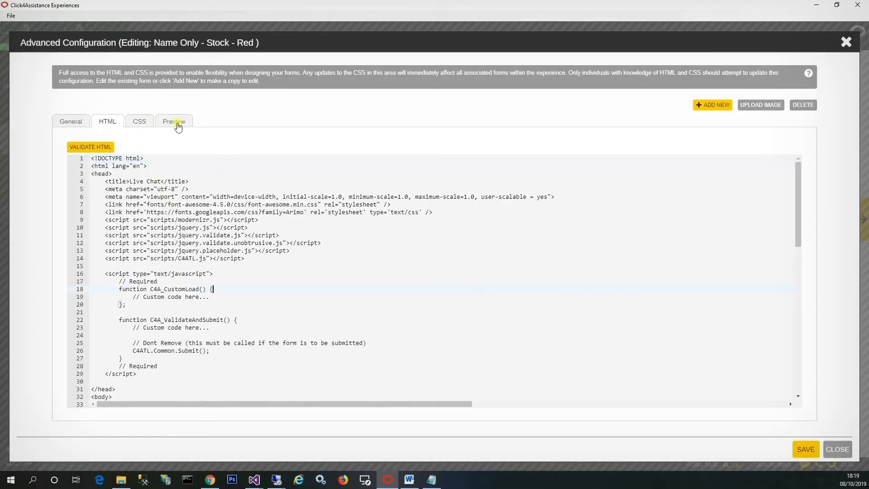
Review the Custom 1 form's general window settings, HTML, CSS and preview
{"action": "left_click", "coordinate": [73, 121]}
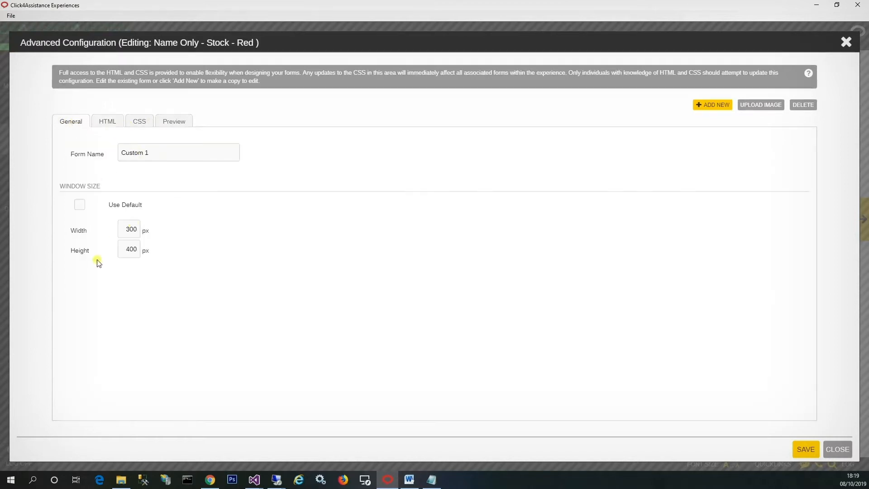
{"action": "left_click", "coordinate": [107, 121]}
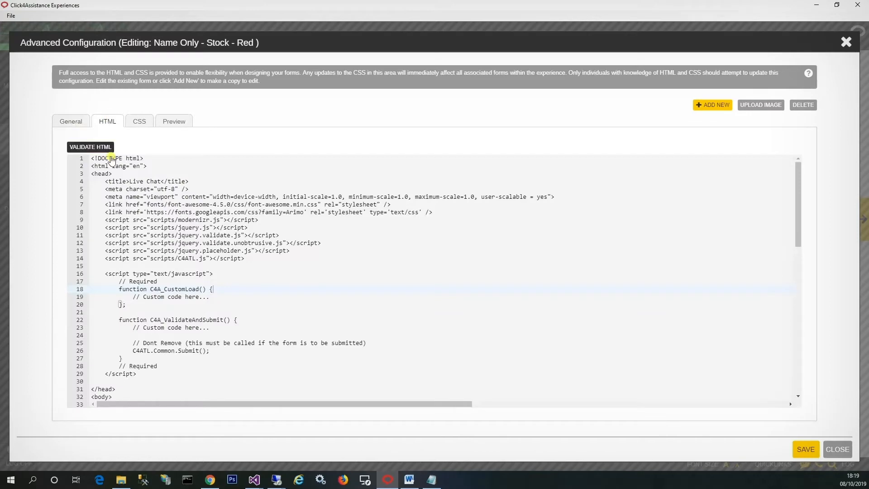
{"action": "scroll", "coordinate": [143, 217], "scroll_direction": "down", "scroll_amount": 3}
{"action": "scroll", "coordinate": [143, 216], "scroll_direction": "down", "scroll_amount": 6}
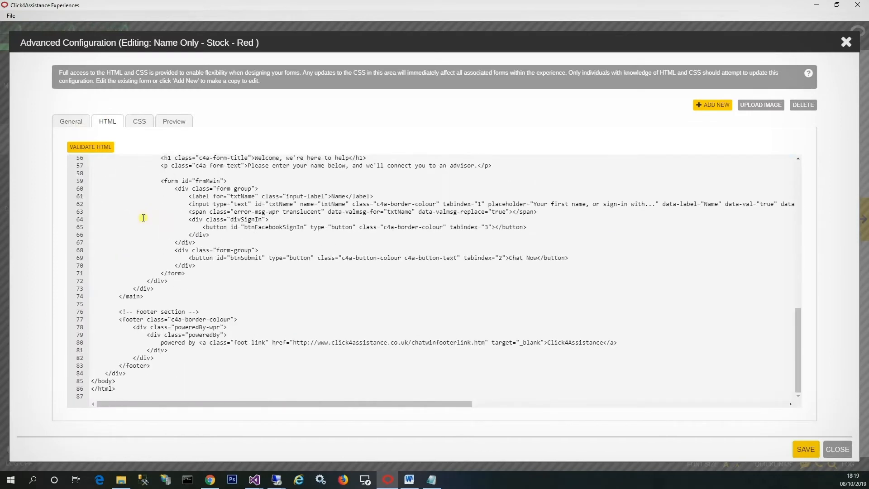
{"action": "left_click", "coordinate": [136, 124]}
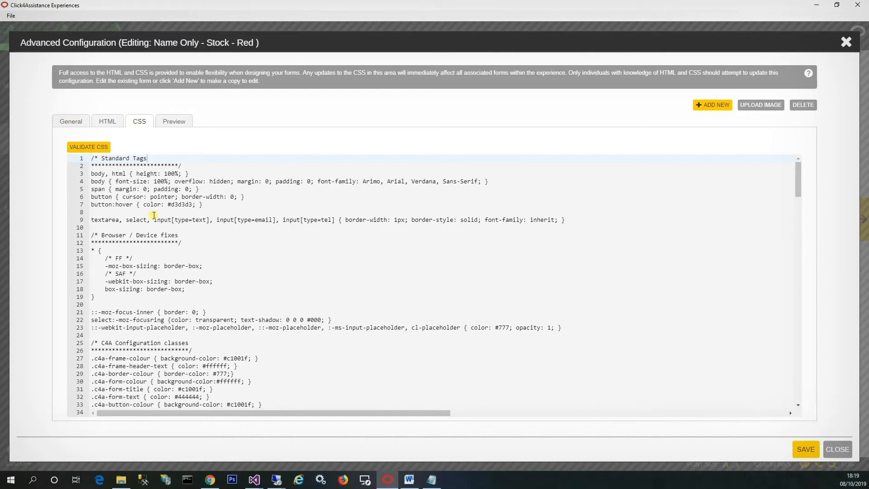
{"action": "scroll", "coordinate": [154, 215], "scroll_direction": "down", "scroll_amount": 1}
{"action": "scroll", "coordinate": [154, 215], "scroll_direction": "down", "scroll_amount": 7}
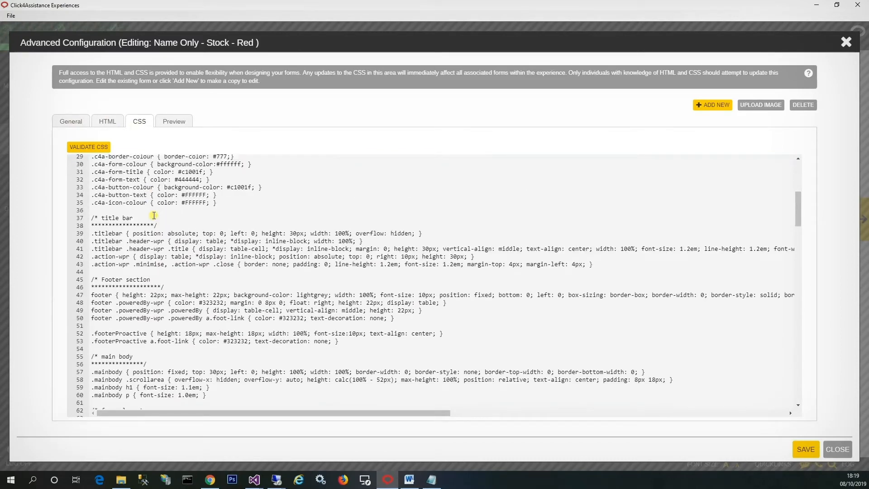
{"action": "left_click", "coordinate": [175, 121]}
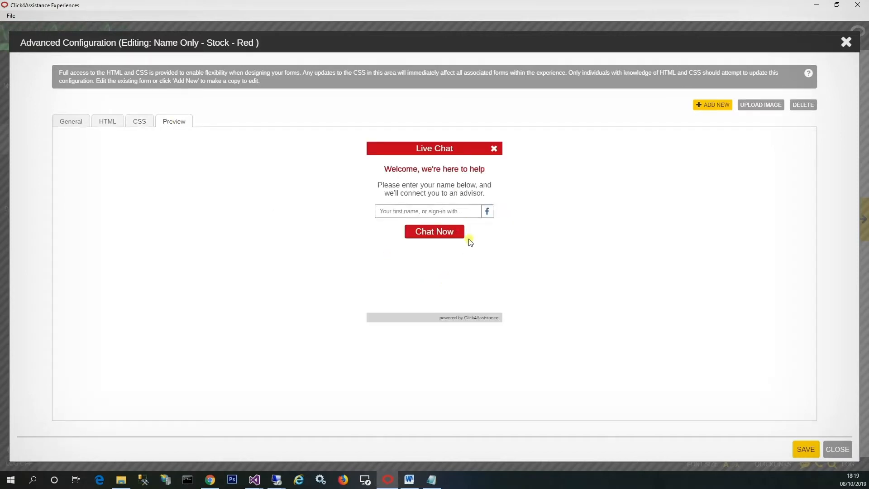
Examine the head of the form's HTML, highlighting the viewport meta tag and the C4A_CustomLoad function name
{"action": "left_click", "coordinate": [109, 121]}
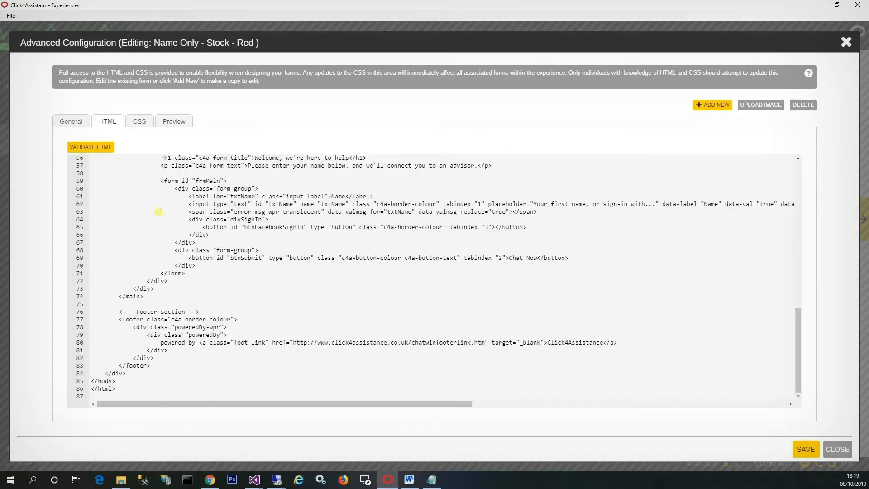
{"action": "scroll", "coordinate": [392, 301], "scroll_direction": "up", "scroll_amount": 6}
{"action": "scroll", "coordinate": [335, 272], "scroll_direction": "up", "scroll_amount": 6}
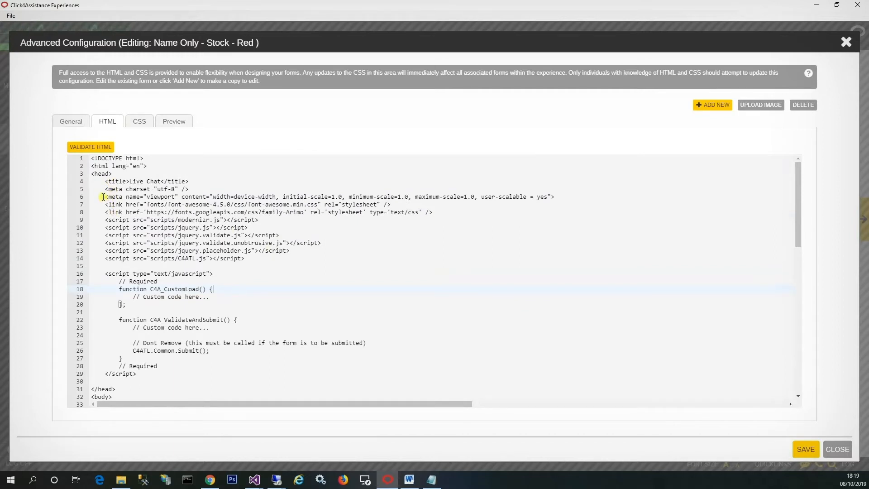
{"action": "left_click_drag", "start_coordinate": [104, 196], "coordinate": [560, 199]}
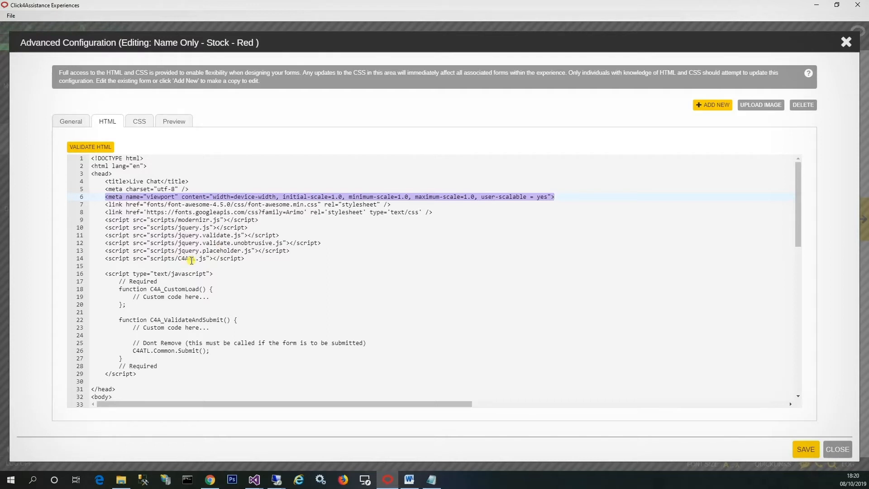
{"action": "scroll", "coordinate": [191, 260], "scroll_direction": "down", "scroll_amount": 1}
{"action": "scroll", "coordinate": [190, 261], "scroll_direction": "down", "scroll_amount": 1}
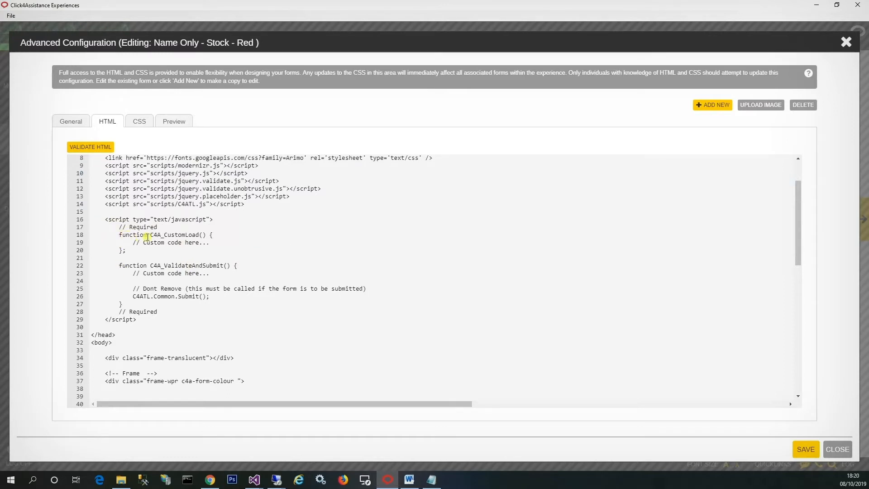
{"action": "left_click_drag", "start_coordinate": [150, 234], "coordinate": [199, 235]}
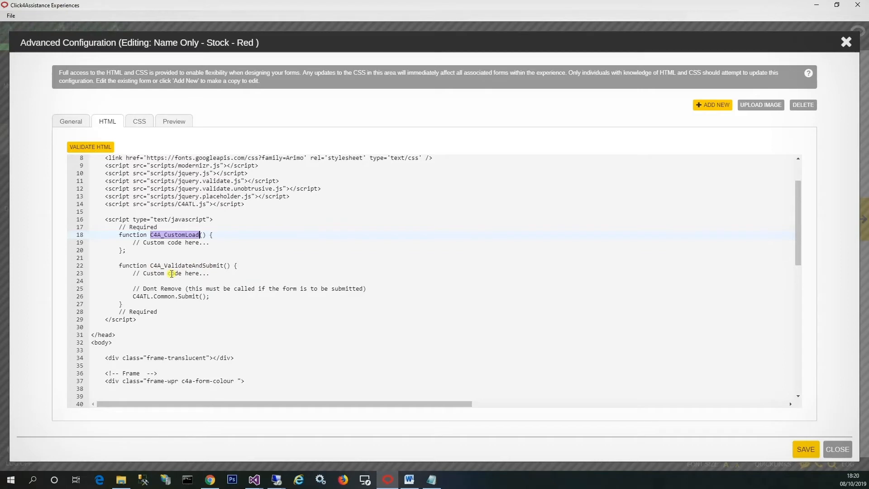
Examine the body of the form's HTML, highlighting the title bar block and the name field's form-group, down to the footer
{"action": "scroll", "coordinate": [172, 274], "scroll_direction": "down", "scroll_amount": 6}
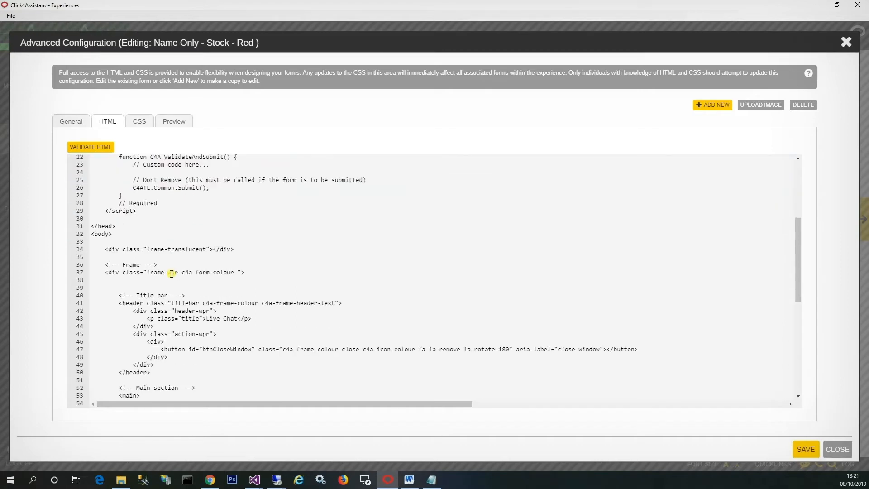
{"action": "scroll", "coordinate": [171, 253], "scroll_direction": "down", "scroll_amount": 1}
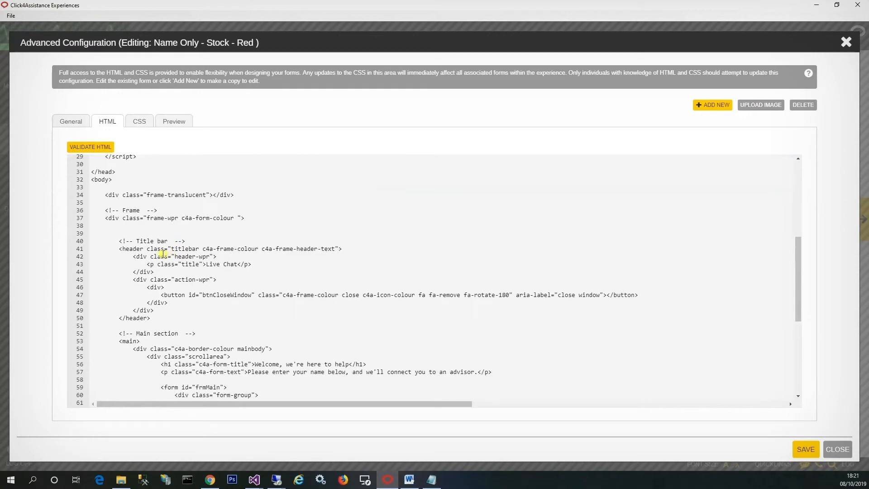
{"action": "left_click_drag", "start_coordinate": [119, 242], "coordinate": [170, 320]}
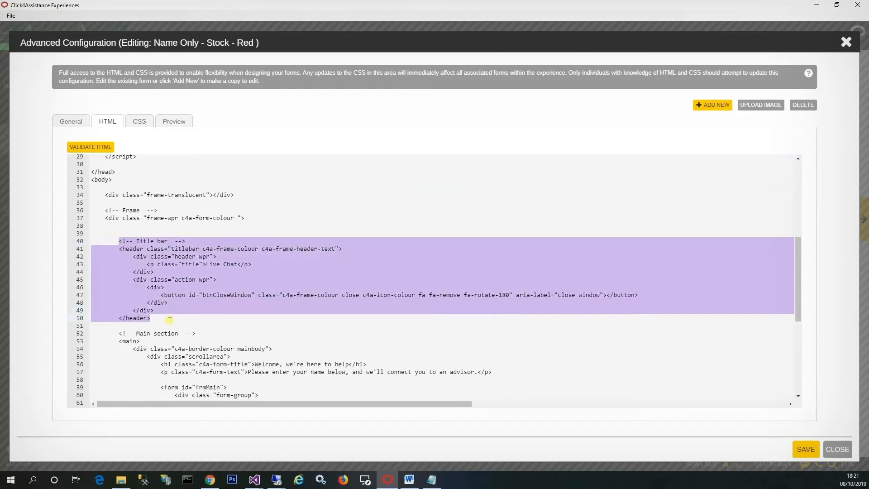
{"action": "scroll", "coordinate": [170, 313], "scroll_direction": "down", "scroll_amount": 6}
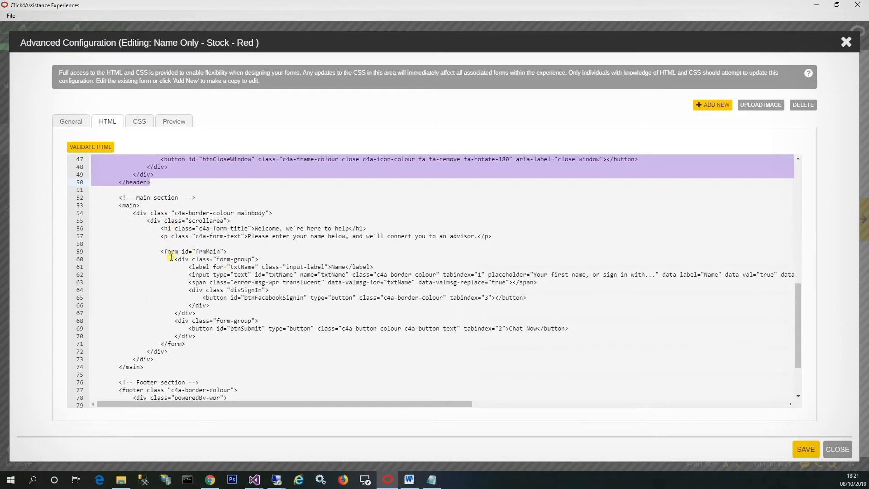
{"action": "left_click_drag", "start_coordinate": [175, 259], "coordinate": [197, 313]}
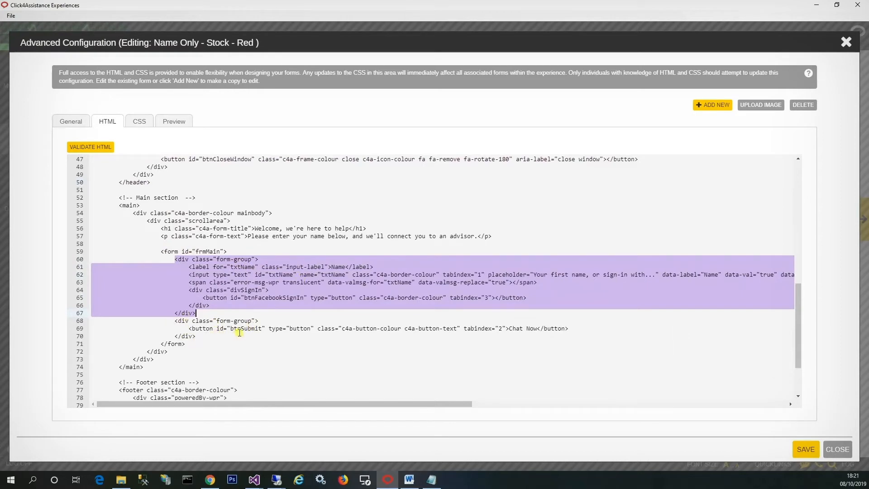
{"action": "scroll", "coordinate": [240, 333], "scroll_direction": "down", "scroll_amount": 3}
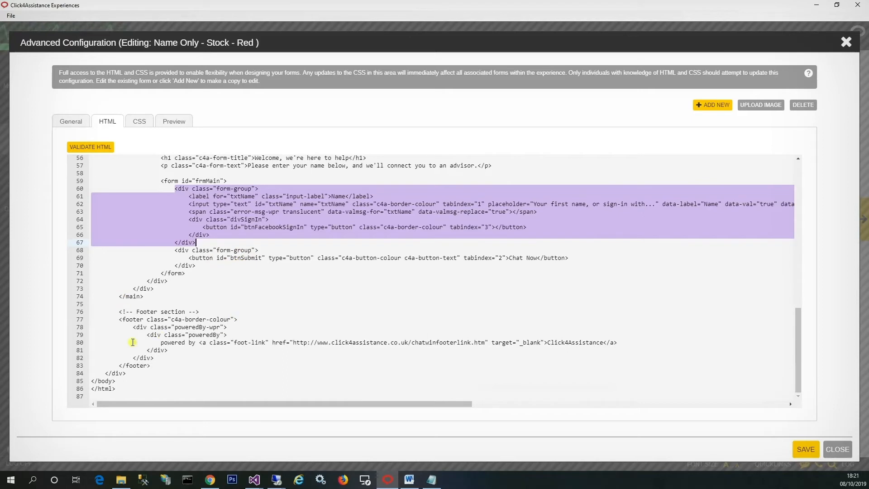
{"action": "scroll", "coordinate": [191, 328], "scroll_direction": "up", "scroll_amount": 2}
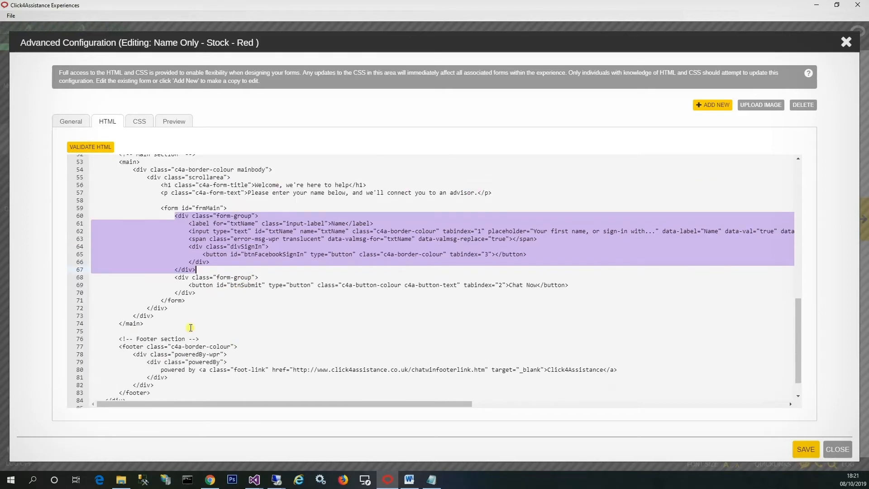
{"action": "scroll", "coordinate": [190, 327], "scroll_direction": "up", "scroll_amount": 2}
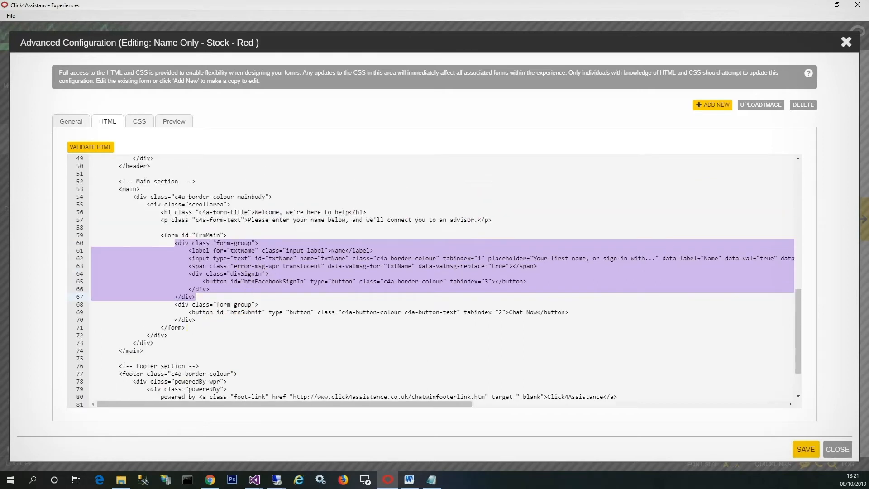
Paste the txtEmail form-group with label, email input and validation span into the HTML below the name field's form-group
{"action": "key", "text": "alt+Tab"}
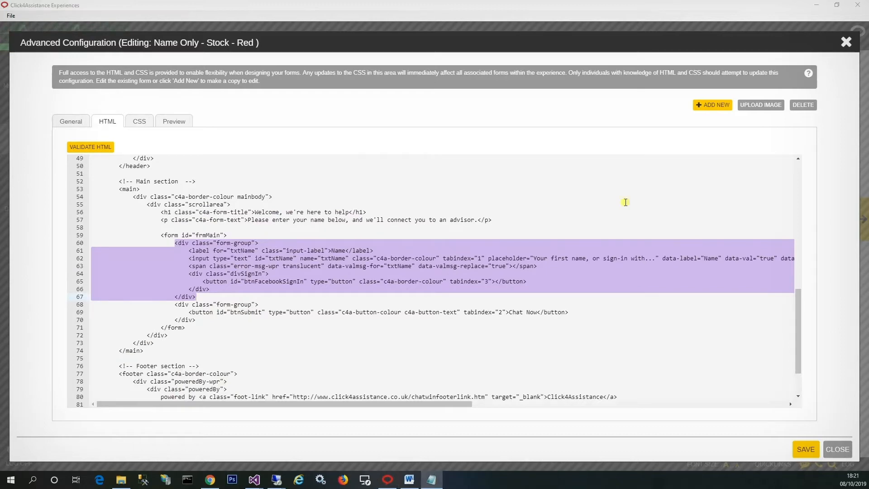
{"action": "left_click", "coordinate": [176, 122]}
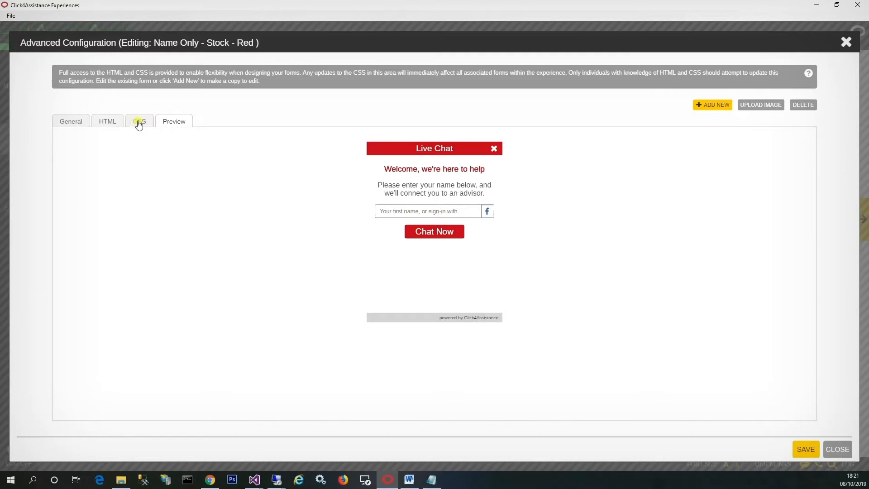
{"action": "left_click", "coordinate": [109, 120]}
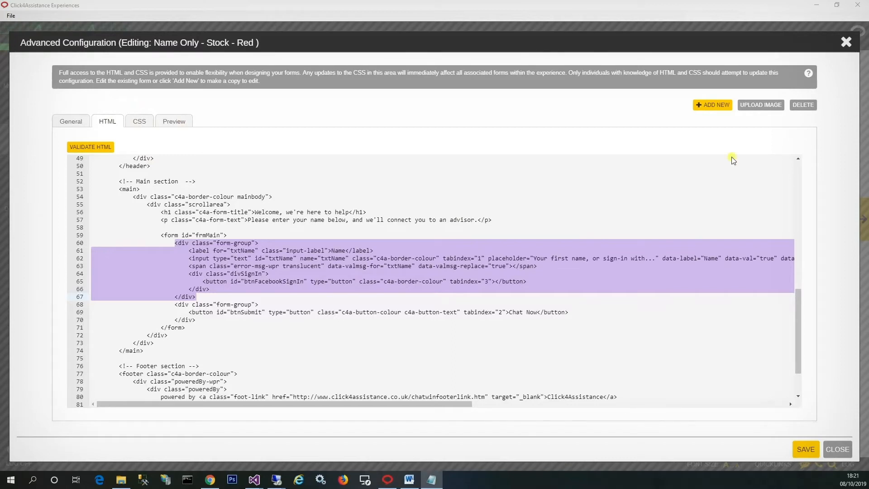
{"action": "left_click", "coordinate": [555, 295]}
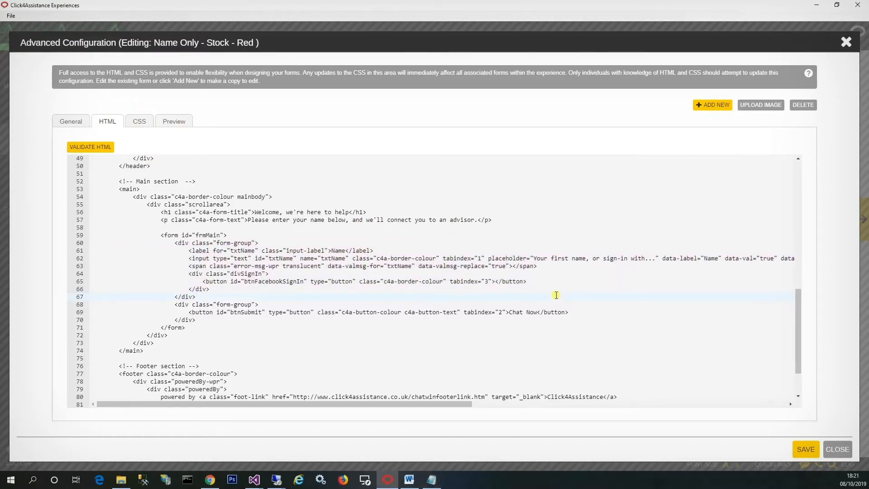
{"action": "key", "text": "Return"}
{"action": "key", "text": "ctrl+v"}
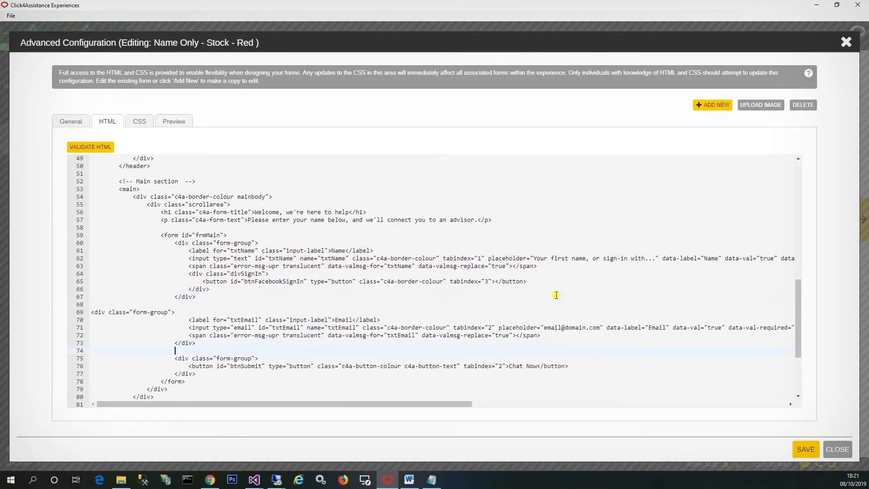
Indent the opening div of the pasted email form-group to line up with the other form-groups
{"action": "key", "text": "Home"}
{"action": "key", "text": "Tab"}
{"action": "key", "text": "Tab"}
{"action": "key", "text": "Tab"}
{"action": "key", "text": "Tab"}
{"action": "key", "text": "Tab"}
{"action": "key", "text": "Tab"}
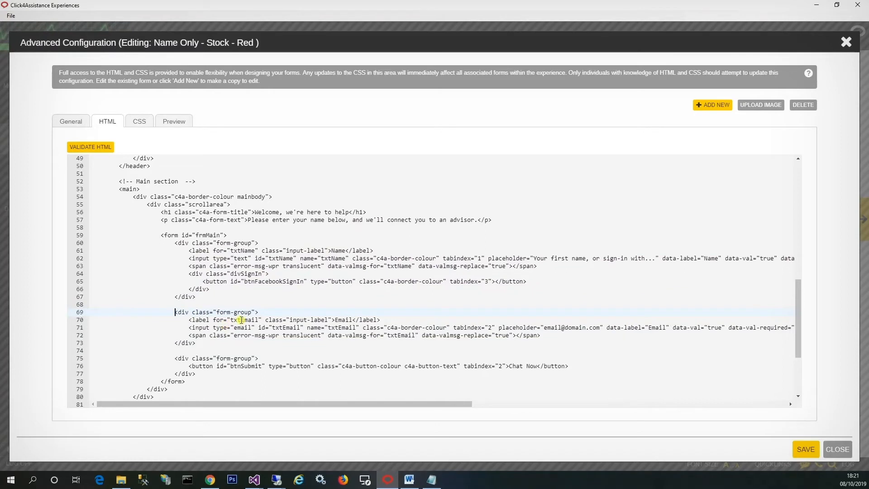
Examine the email form-group's label text and the full txtEmail input line, from its placeholder to the validation pattern
{"action": "double_click", "coordinate": [343, 320]}
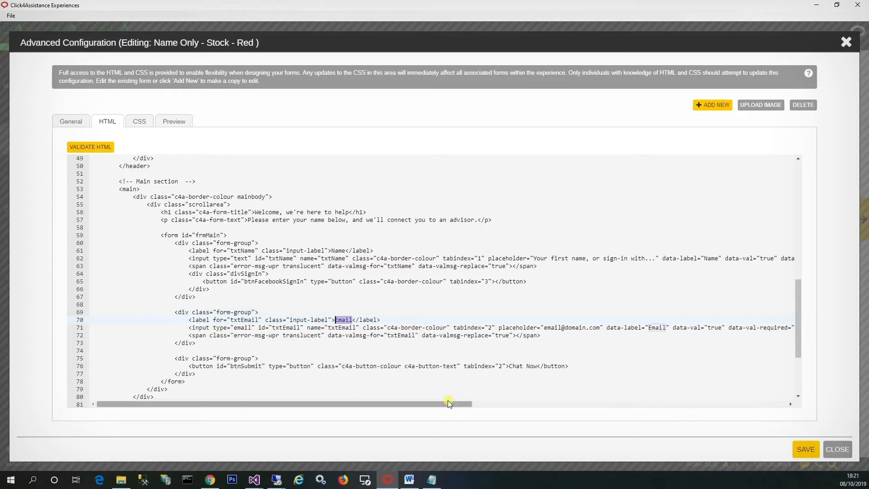
{"action": "left_click_drag", "start_coordinate": [444, 403], "coordinate": [489, 403]}
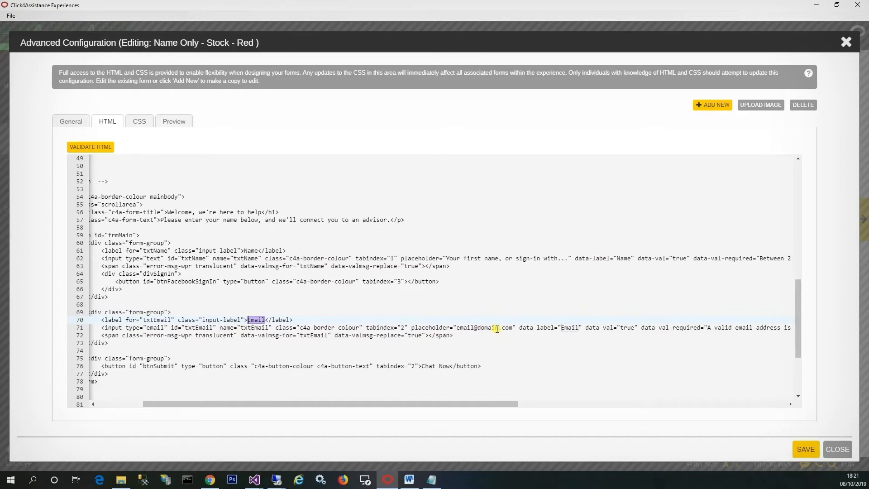
{"action": "left_click_drag", "start_coordinate": [509, 403], "coordinate": [580, 405]}
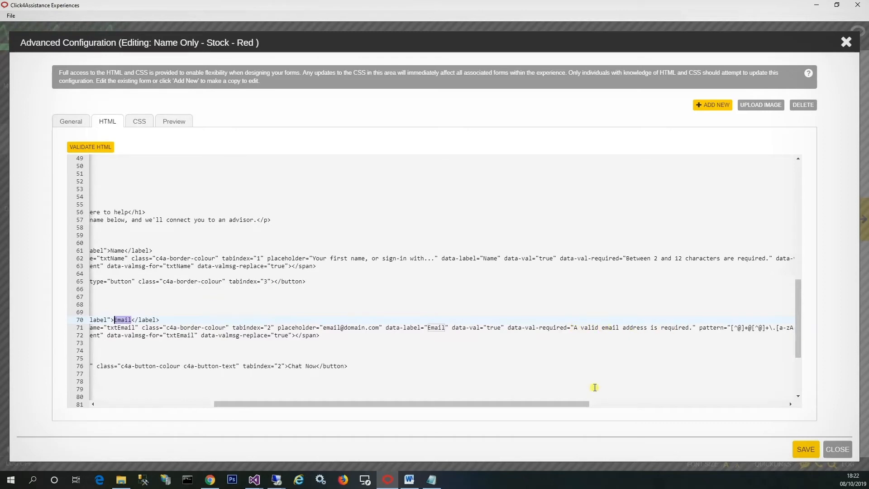
{"action": "left_click_drag", "start_coordinate": [576, 404], "coordinate": [654, 404]}
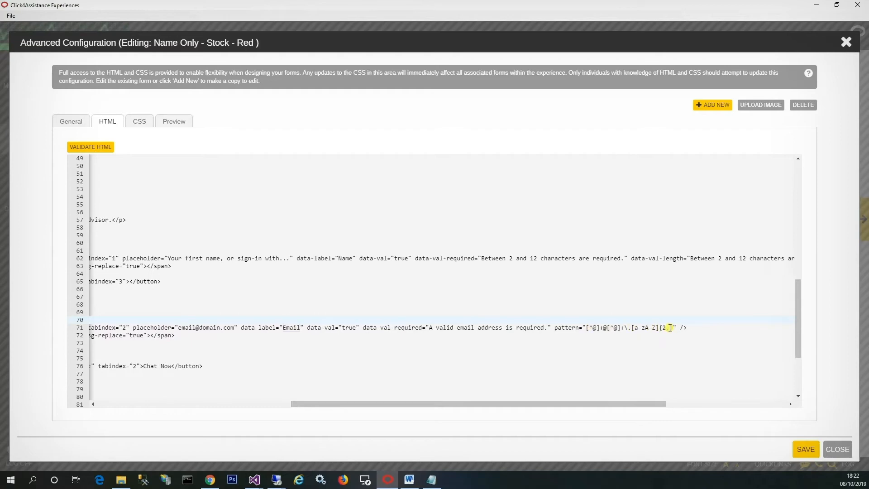
{"action": "left_click_drag", "start_coordinate": [621, 405], "coordinate": [392, 408]}
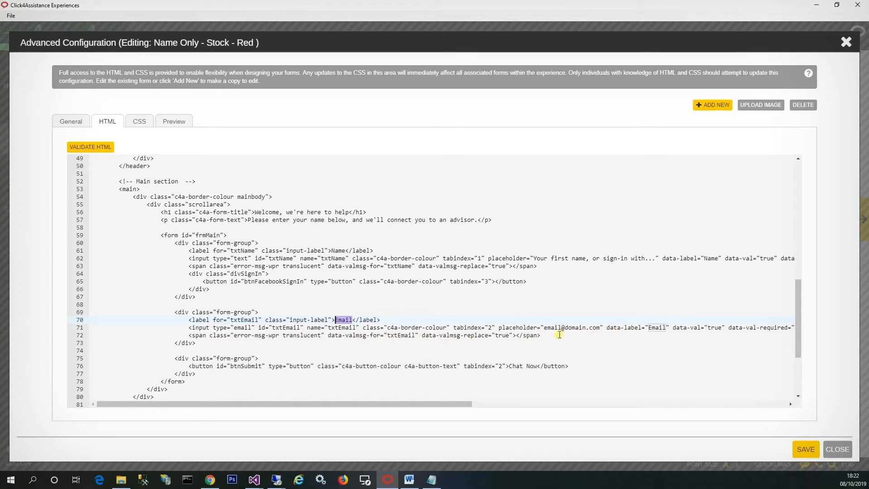
Preview the form and submit it with only a first name entered, leaving the email field blank
{"action": "left_click", "coordinate": [183, 123]}
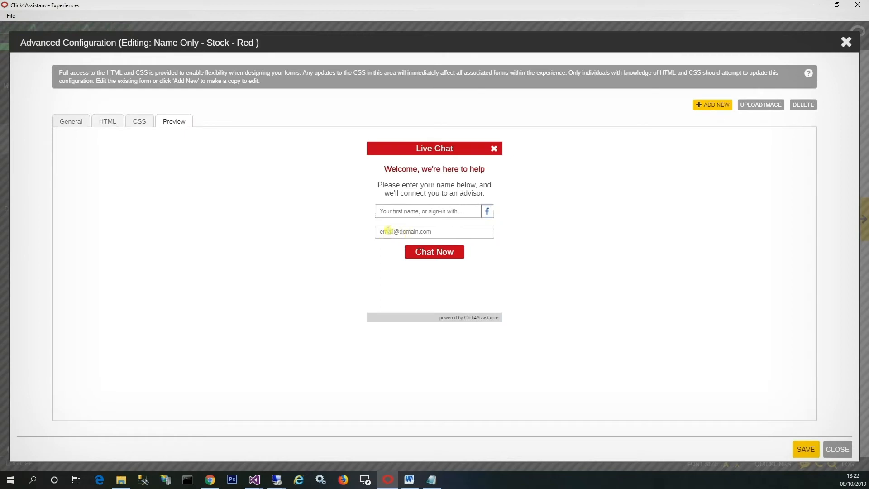
{"action": "left_click", "coordinate": [413, 214]}
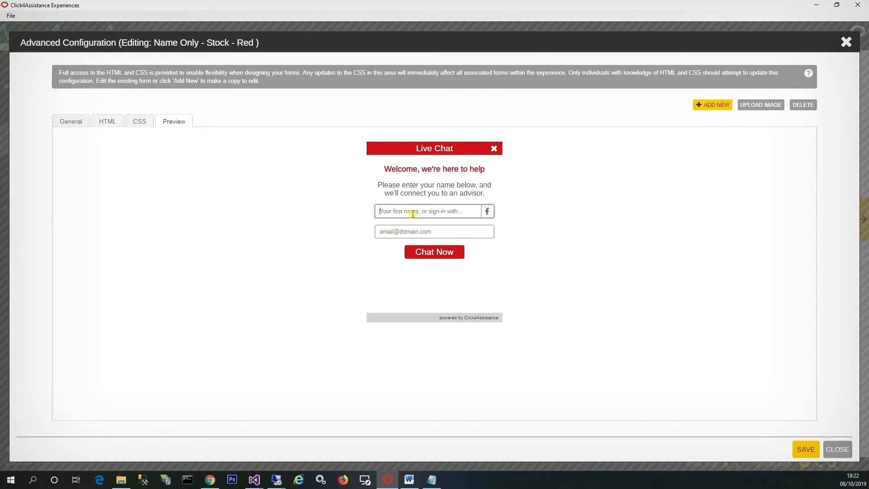
{"action": "type", "text": "Stan"}
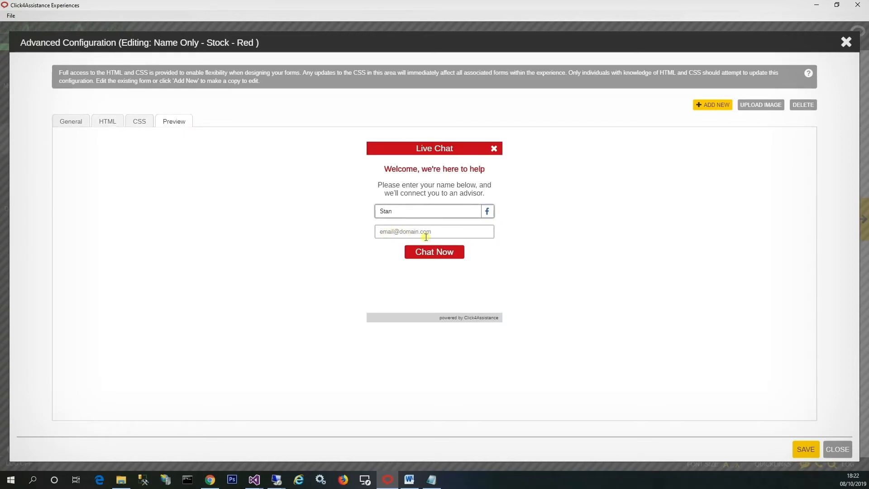
{"action": "left_click", "coordinate": [426, 253]}
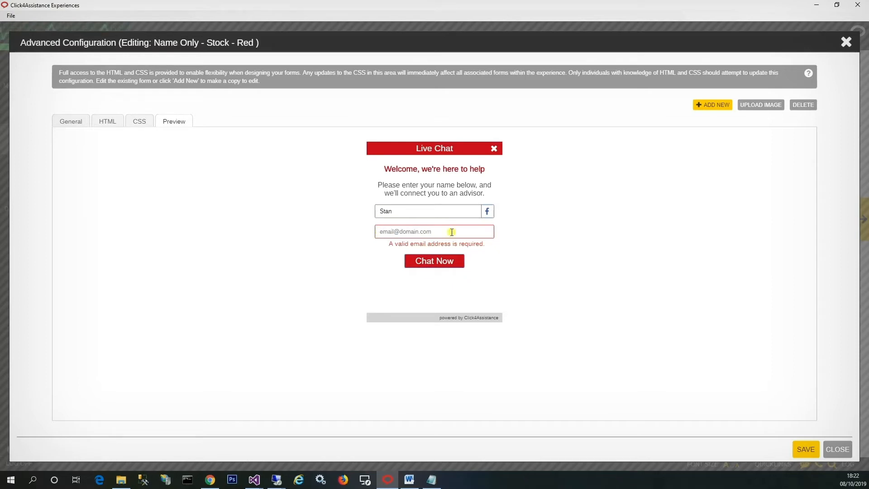
Test the email validation in the preview by submitting the form with jhasjh as the email
{"action": "left_click", "coordinate": [420, 232]}
{"action": "type", "text": "jhasjh"}
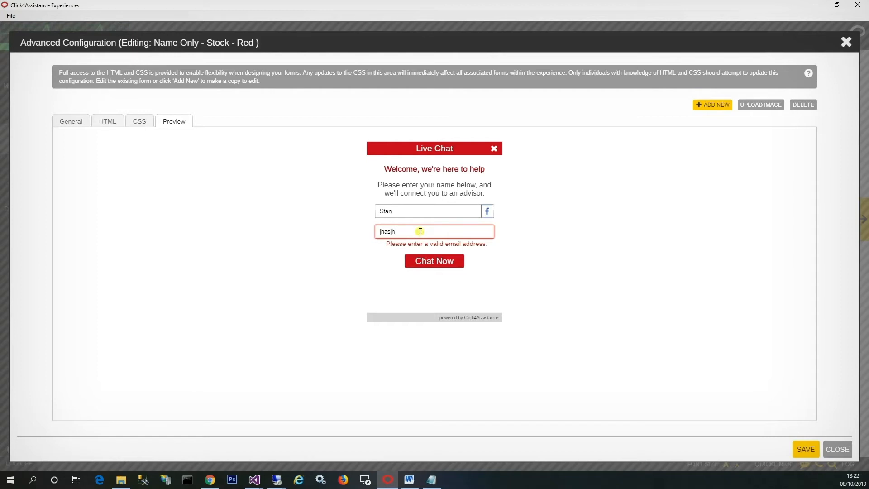
{"action": "left_click", "coordinate": [431, 261]}
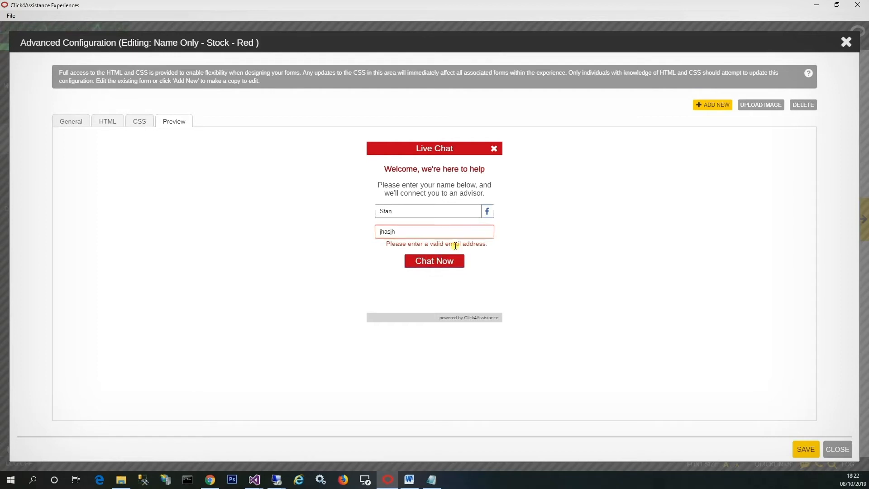
Replace the invalid email entry in the preview with a correctly formatted email address and submit the form
{"action": "left_click", "coordinate": [429, 235]}
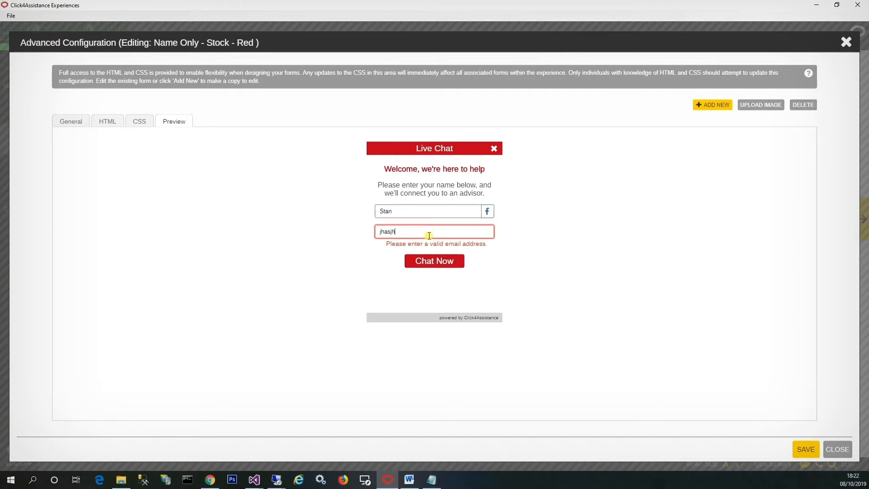
{"action": "key", "text": "ctrl+a"}
{"action": "type", "text": "m@company.com"}
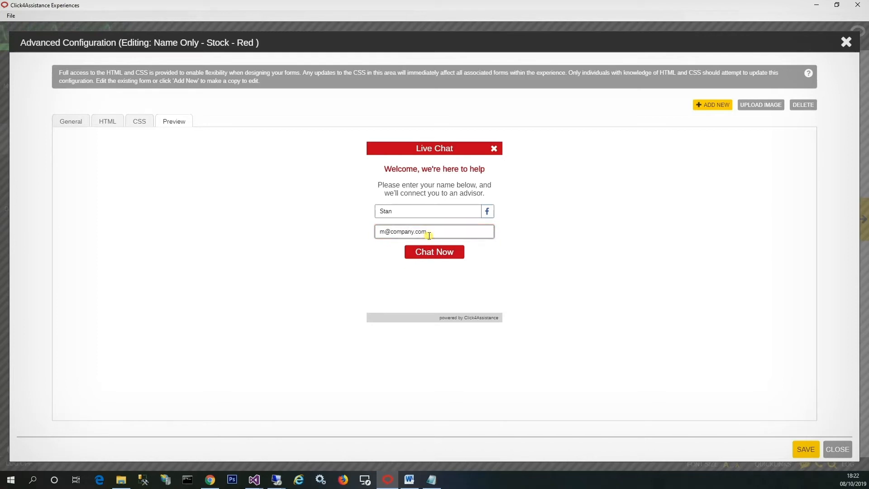
{"action": "left_click", "coordinate": [424, 253]}
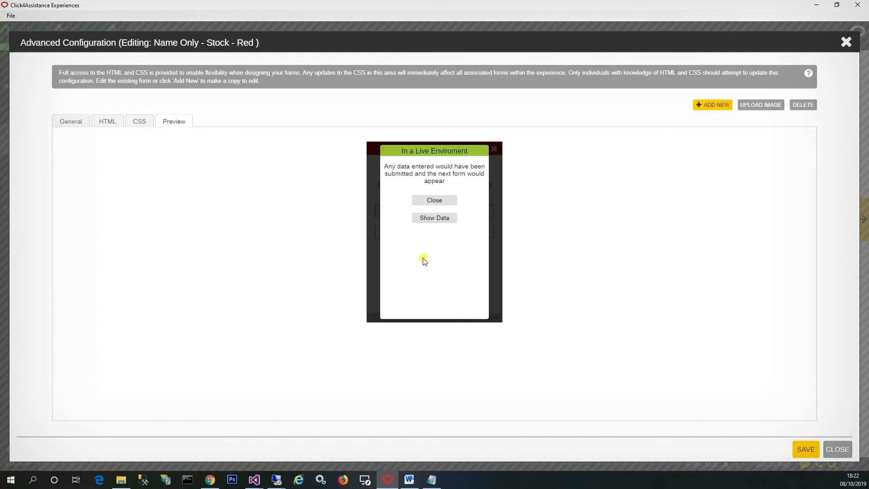
Show the data submitted with the name and email fields, and close the live environment notice
{"action": "left_click", "coordinate": [434, 218]}
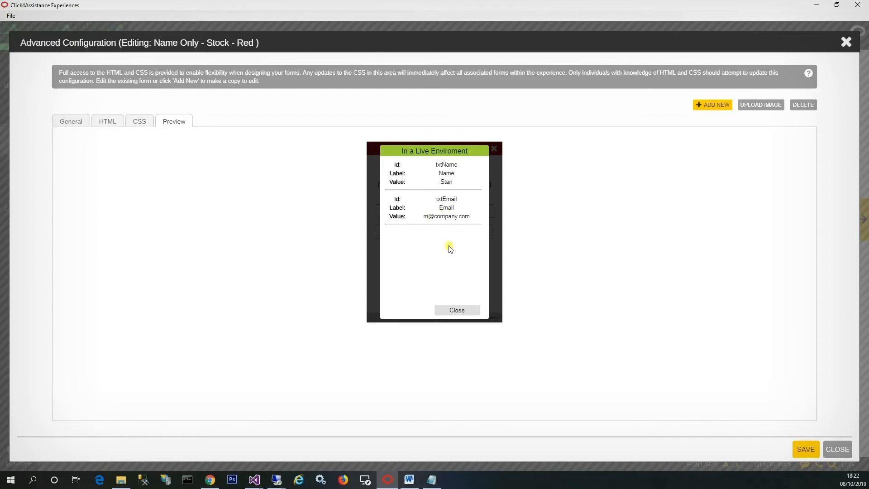
{"action": "left_click", "coordinate": [456, 311]}
{"action": "left_click", "coordinate": [424, 200]}
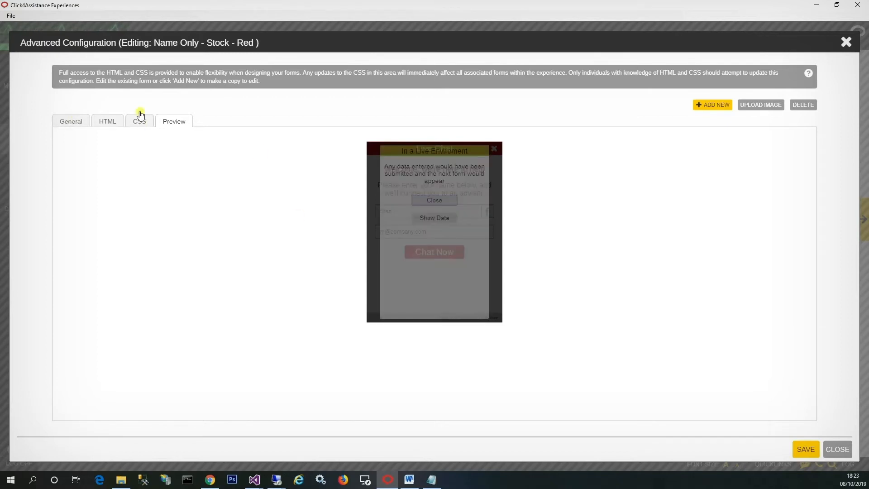
Paste the cboProduct form-group labelled "Which product?" with Please select, Apples, Bananas and Grapes options below the email form-group, and highlight its select tag and first option
{"action": "left_click", "coordinate": [107, 121]}
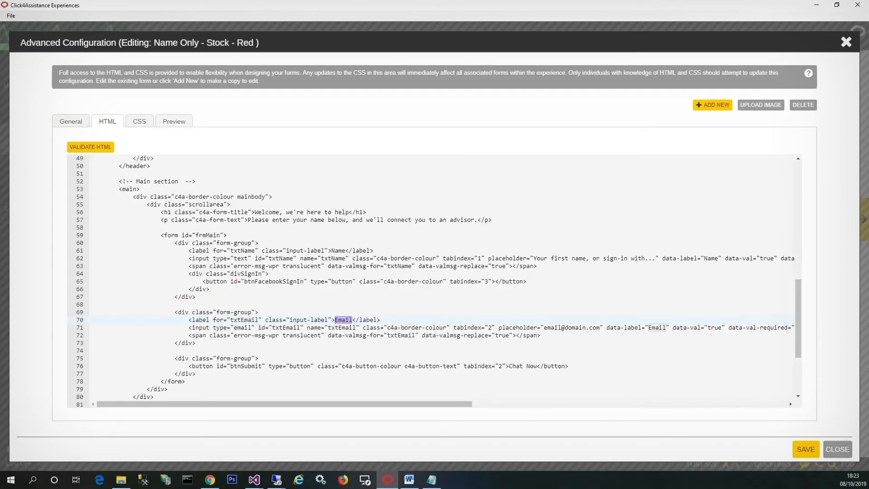
{"action": "key", "text": "alt+Tab"}
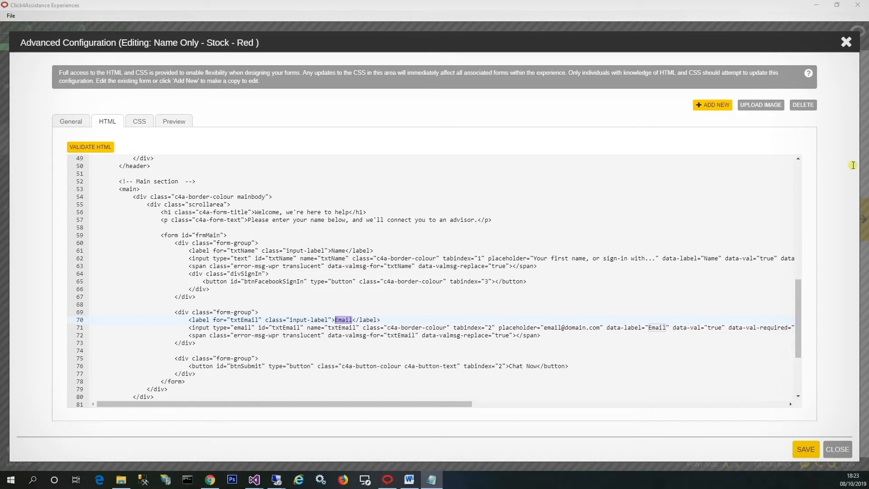
{"action": "left_click", "coordinate": [280, 339]}
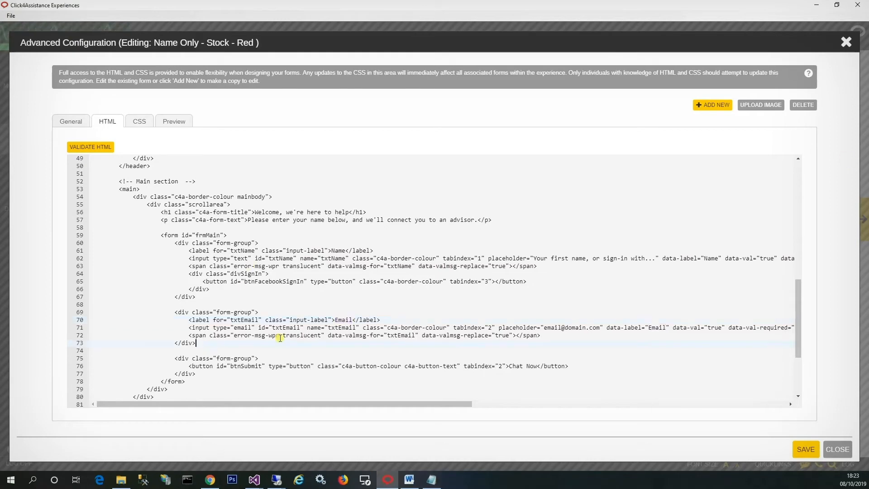
{"action": "key", "text": "Return"}
{"action": "key", "text": "Return"}
{"action": "type", "text": "<div class=\"form-group\">     <label class=\"toplabel\" for=\"cboProduct\">Which product?</label>     <select id=\"cboProduct\" class=\"c4a-border-colour\" name=\"cboProduct\" data-label=\"Which product?\" data-val=\"true\" data-val-required=\"A selection is required.\">         <option value=\"\">Please select</option>         <option>Apples</option>         <option>Bananas</option>         <option>Grapes</option>     </select>     <span data-valmsg-for=\"cboProduct\" data-valmsg-replace=\"true\" class=\"error-msg-wpr translucent\"></span> </div>"}
{"action": "scroll", "coordinate": [281, 326], "scroll_direction": "down", "scroll_amount": 3}
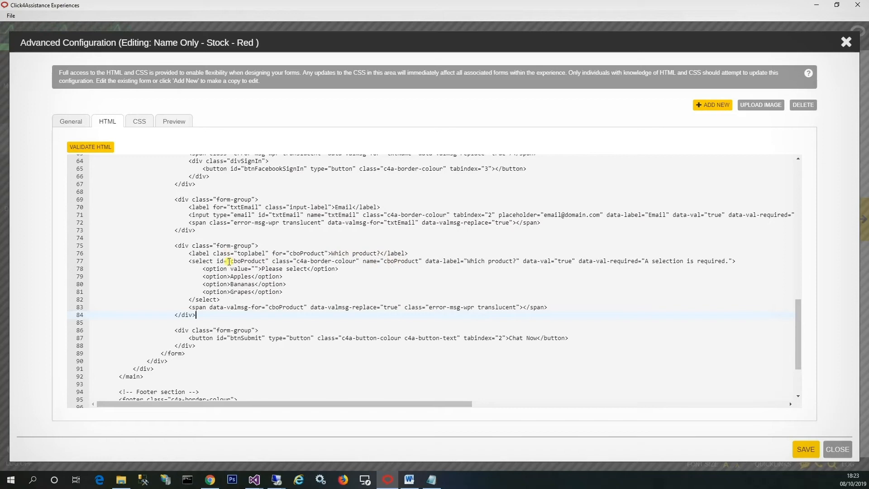
{"action": "left_click_drag", "start_coordinate": [189, 261], "coordinate": [220, 261]}
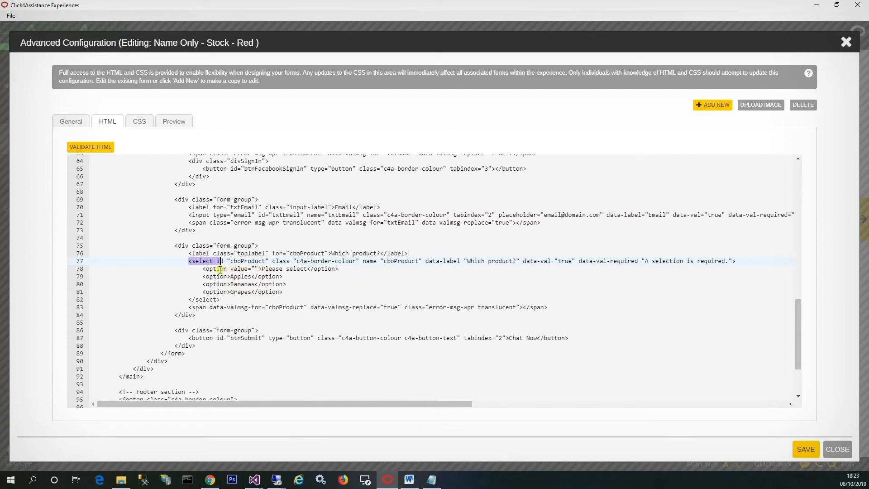
{"action": "left_click_drag", "start_coordinate": [202, 269], "coordinate": [346, 270]}
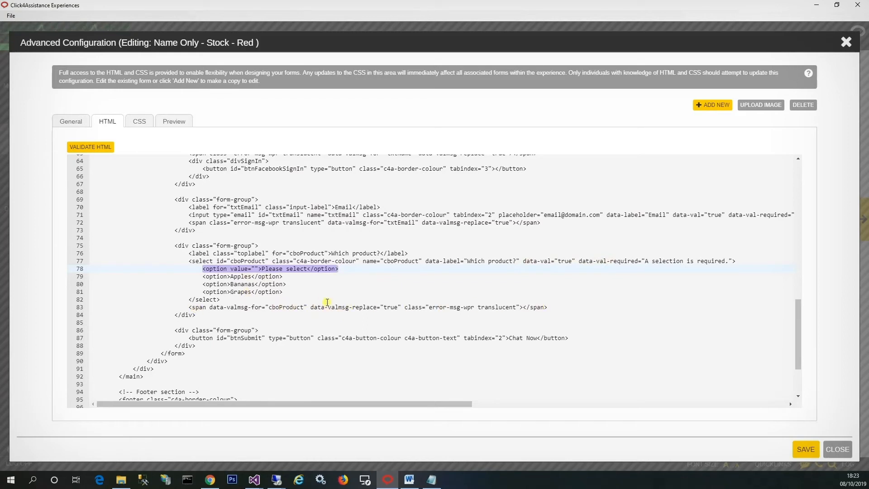
Preview the form with the product dropdown and submit it with all fields left empty
{"action": "left_click", "coordinate": [169, 123]}
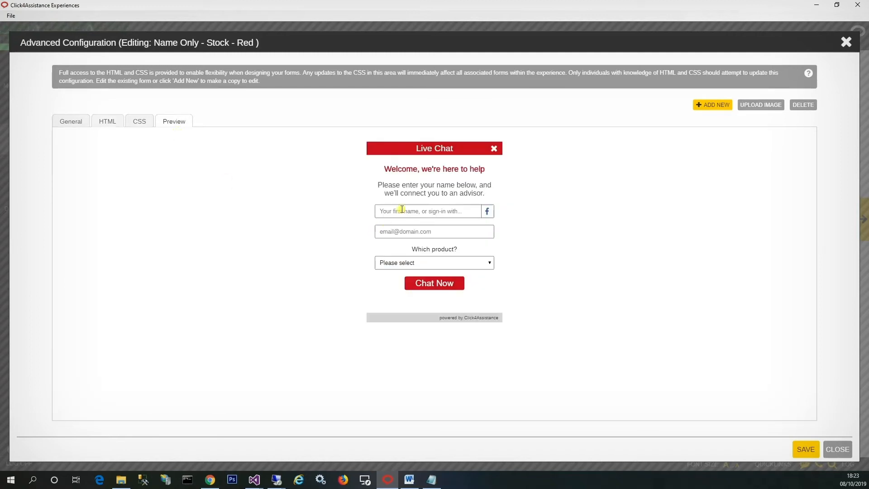
{"action": "left_click", "coordinate": [420, 283]}
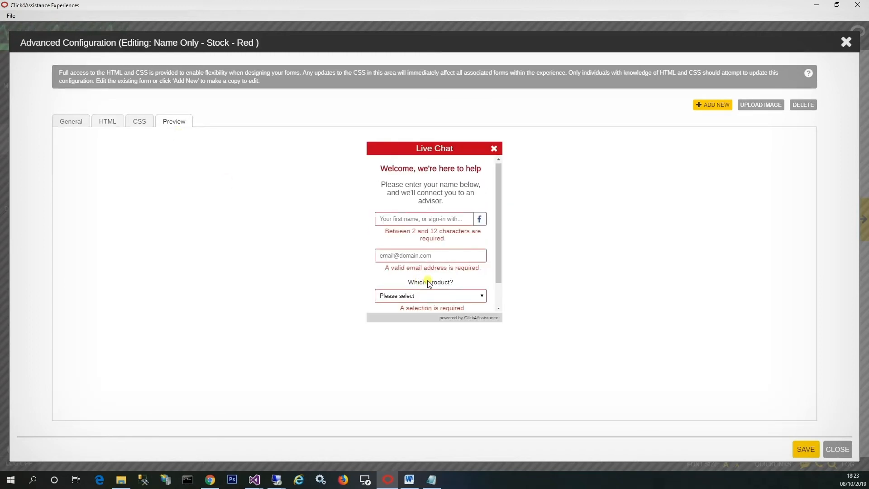
{"action": "scroll", "coordinate": [425, 282], "scroll_direction": "down", "scroll_amount": 2}
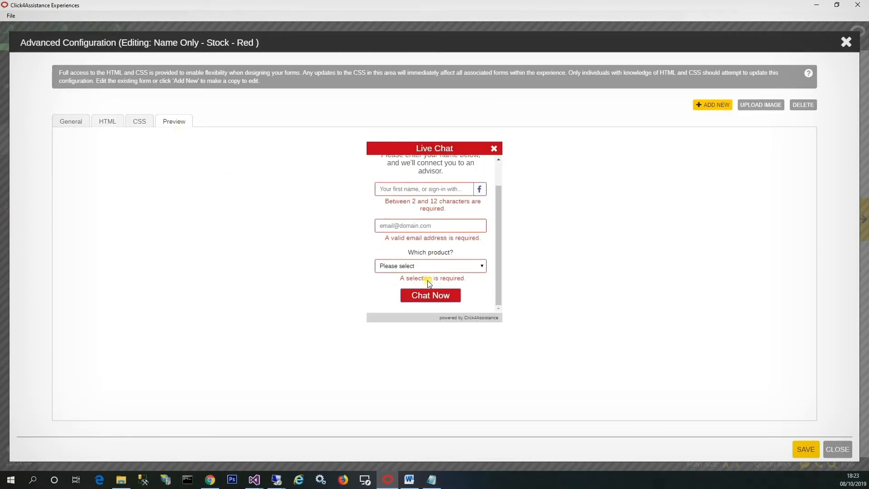
Choose Apples as the product in the preview, fill in the first name and a valid email address, and submit the form
{"action": "left_click", "coordinate": [407, 267]}
{"action": "left_click", "coordinate": [401, 285]}
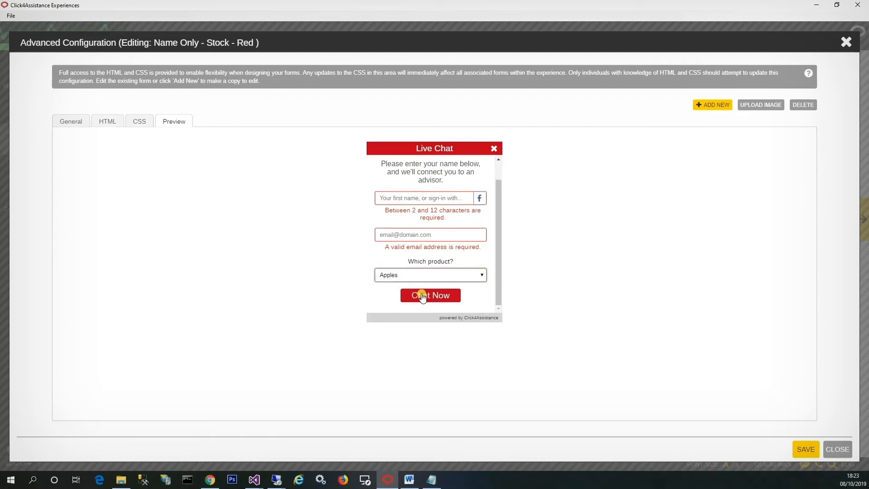
{"action": "scroll", "coordinate": [422, 295], "scroll_direction": "up", "scroll_amount": 2}
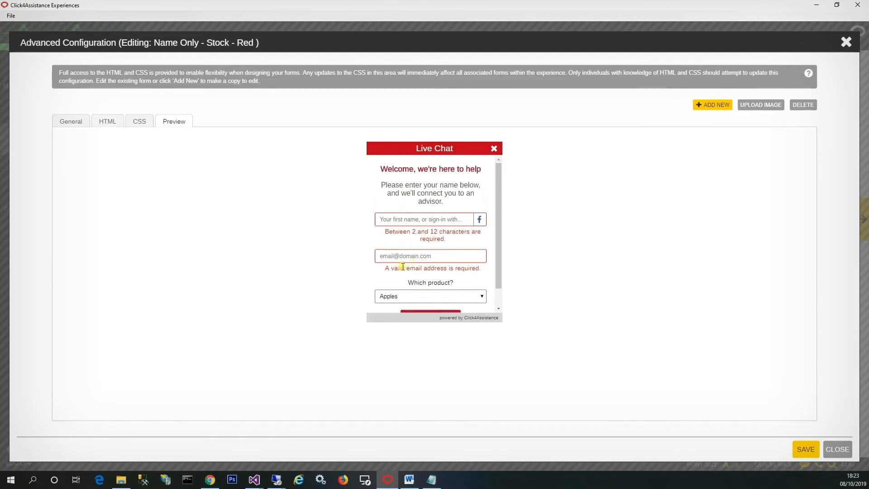
{"action": "left_click", "coordinate": [422, 219]}
{"action": "type", "text": "Stan"}
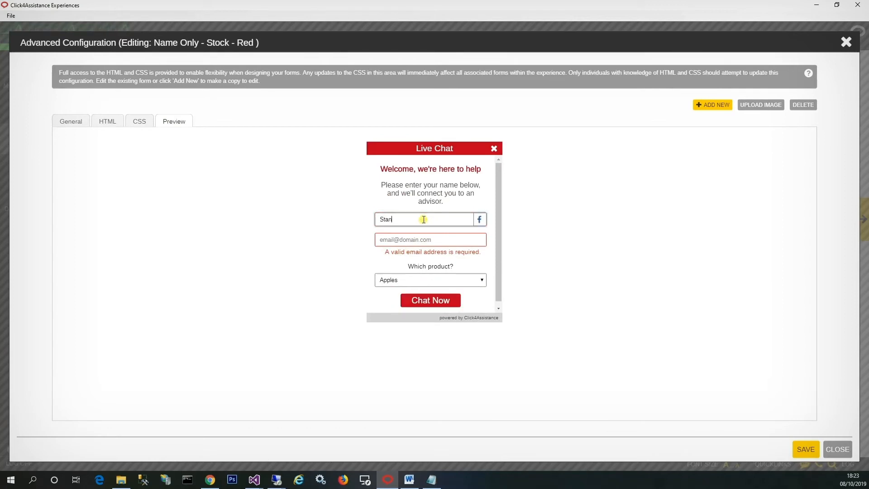
{"action": "left_click", "coordinate": [418, 237]}
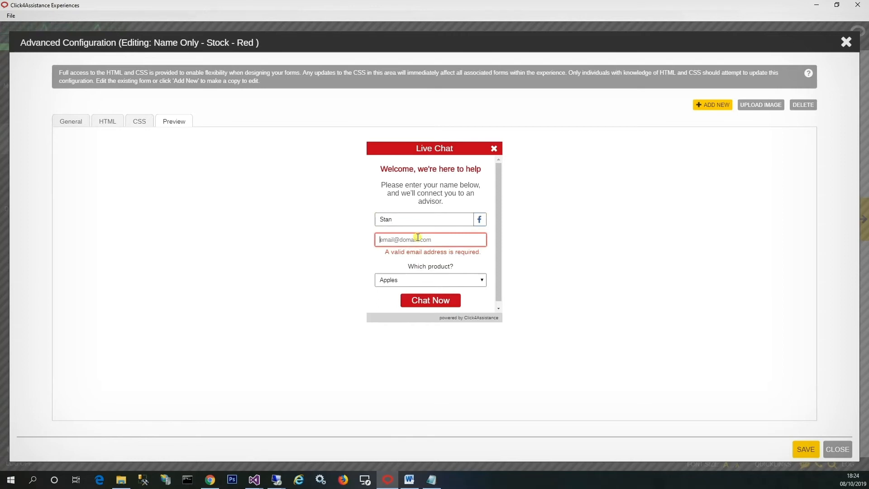
{"action": "type", "text": "myname"}
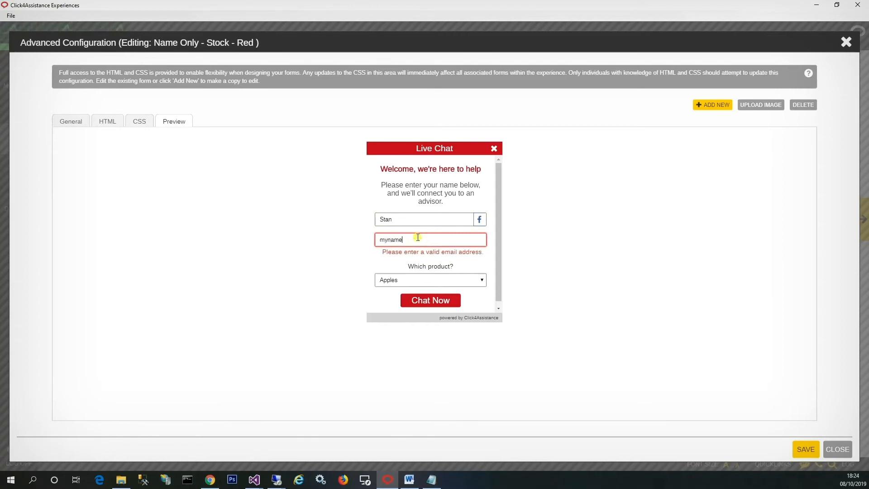
{"action": "type", "text": "@company.com"}
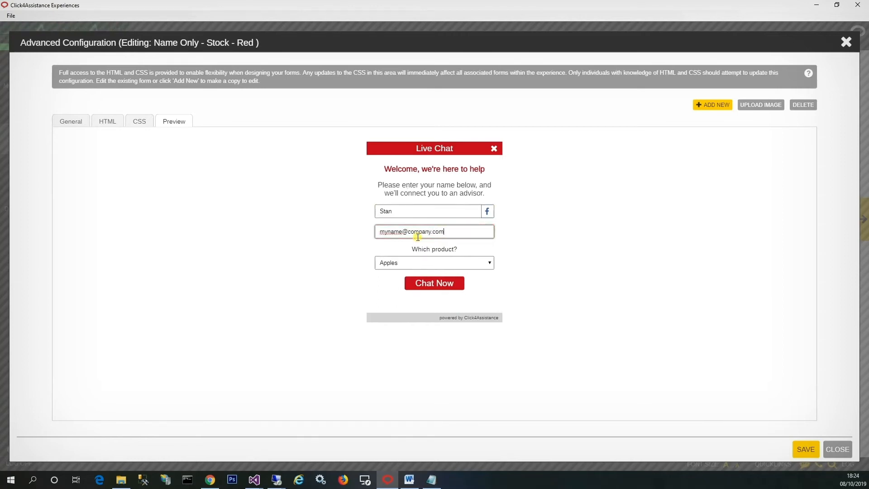
{"action": "left_click", "coordinate": [433, 283]}
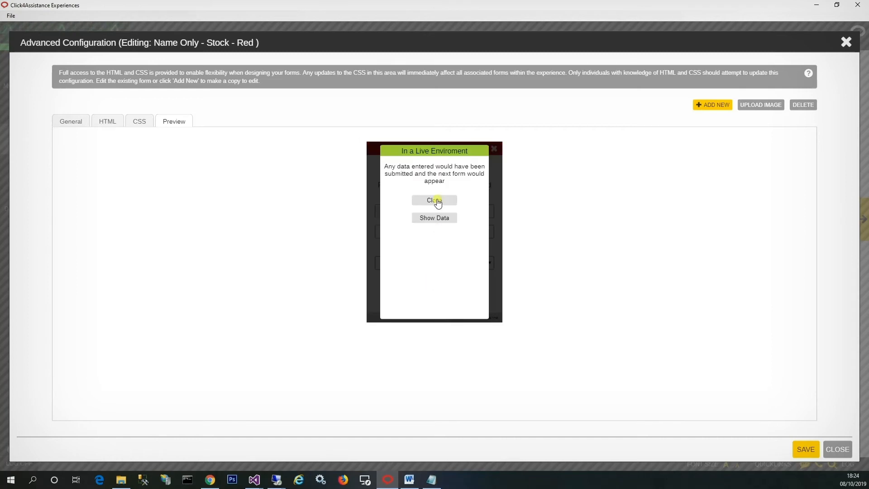
Show the data submitted for the name, email and product fields, close the notice and return to the form's HTML
{"action": "left_click", "coordinate": [435, 218]}
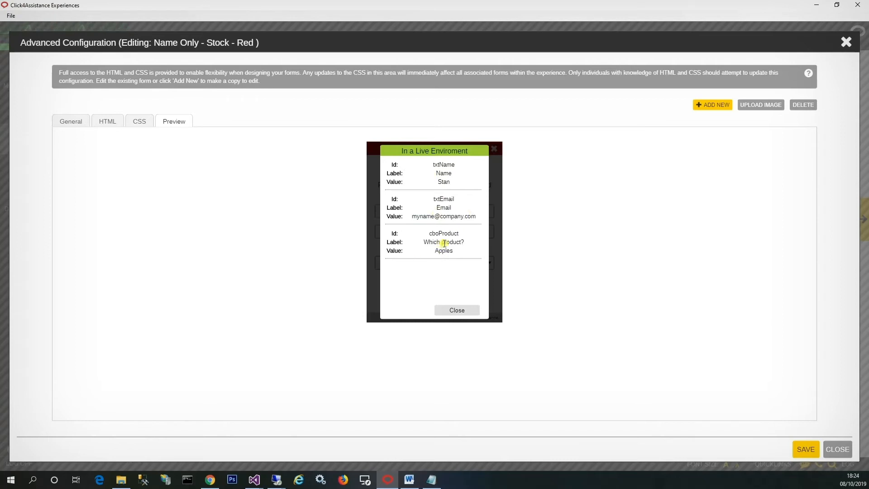
{"action": "left_click", "coordinate": [454, 311]}
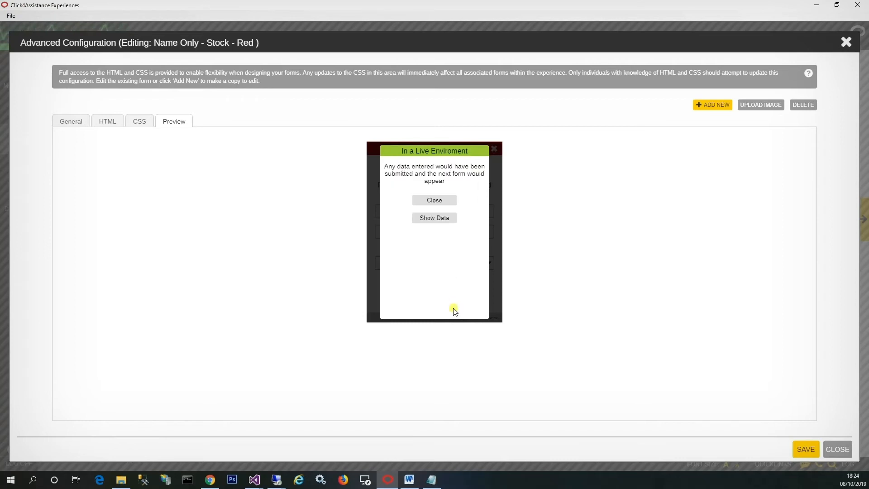
{"action": "left_click", "coordinate": [435, 200]}
{"action": "left_click", "coordinate": [101, 127]}
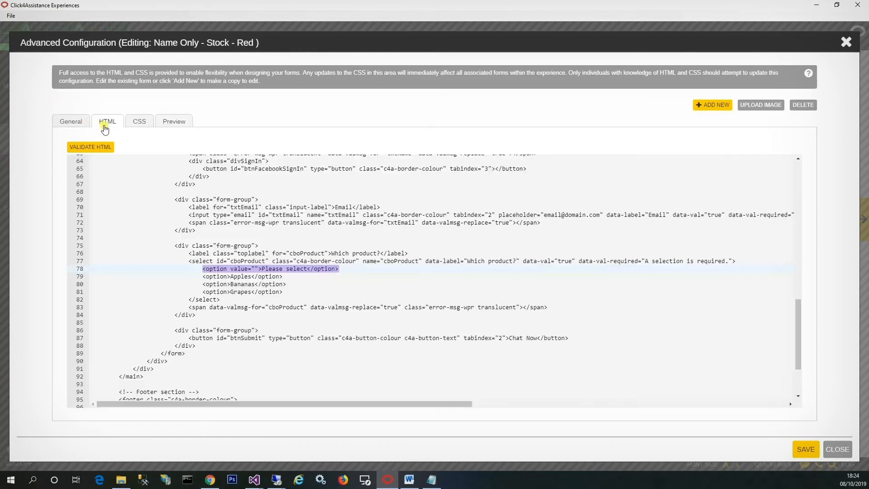
Highlight the btnSubmit id of the Chat Now button, validate the form's HTML and close the validation comments
{"action": "scroll", "coordinate": [224, 240], "scroll_direction": "down", "scroll_amount": 1}
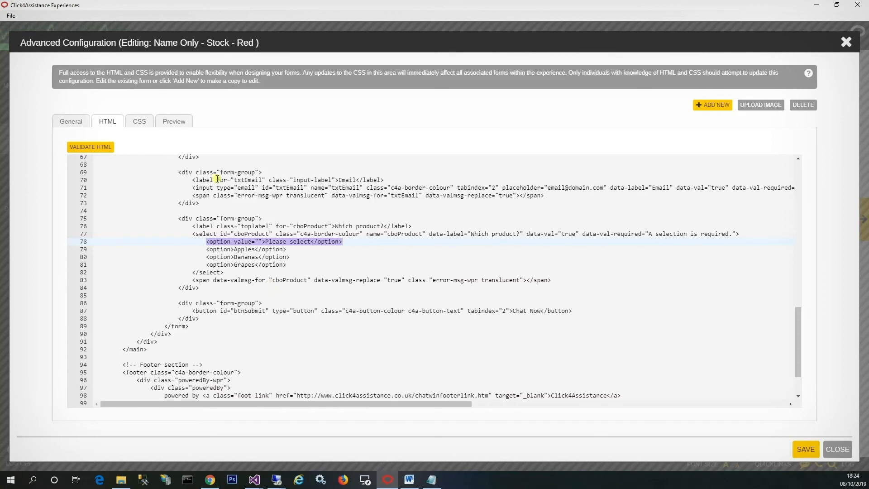
{"action": "double_click", "coordinate": [247, 310]}
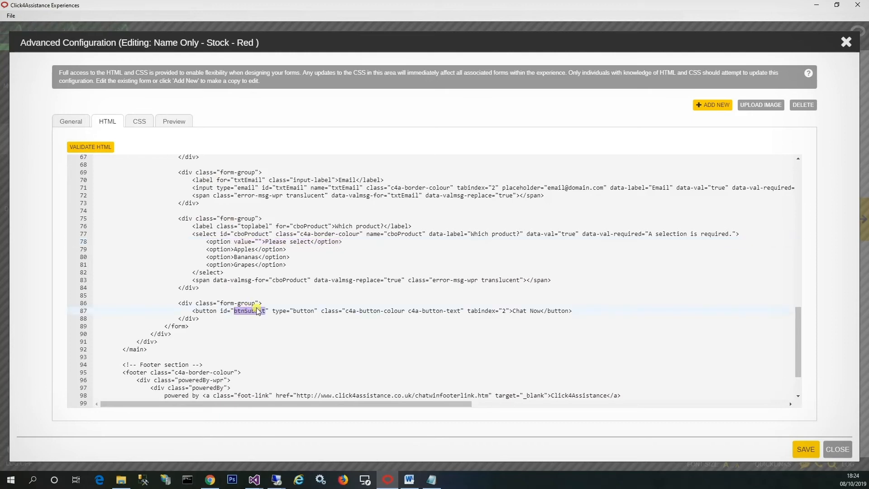
{"action": "left_click", "coordinate": [99, 150]}
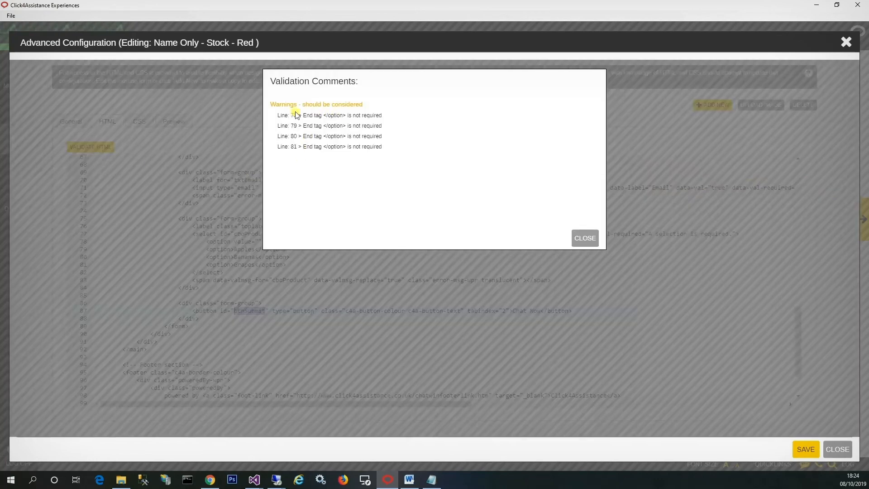
{"action": "left_click", "coordinate": [586, 239]}
Change the Chat Now button's id to btnSubmit1111, validate the HTML and close the validation comments
{"action": "left_click", "coordinate": [264, 322]}
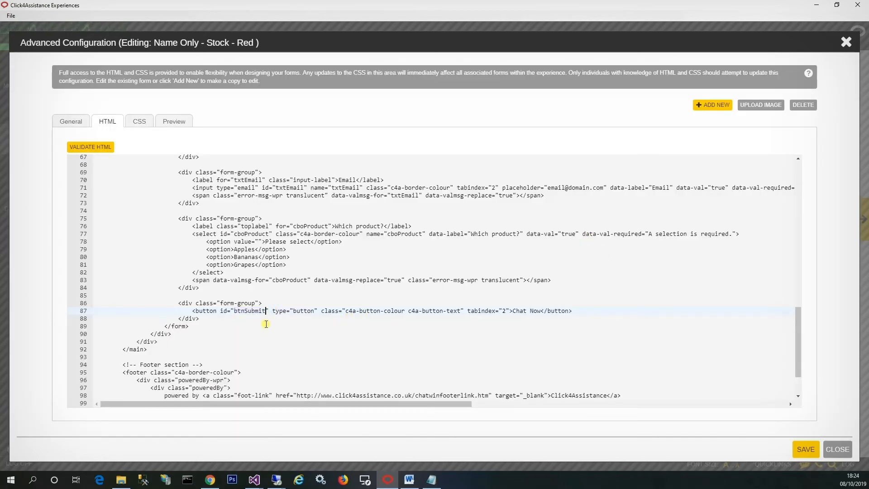
{"action": "type", "text": "1111"}
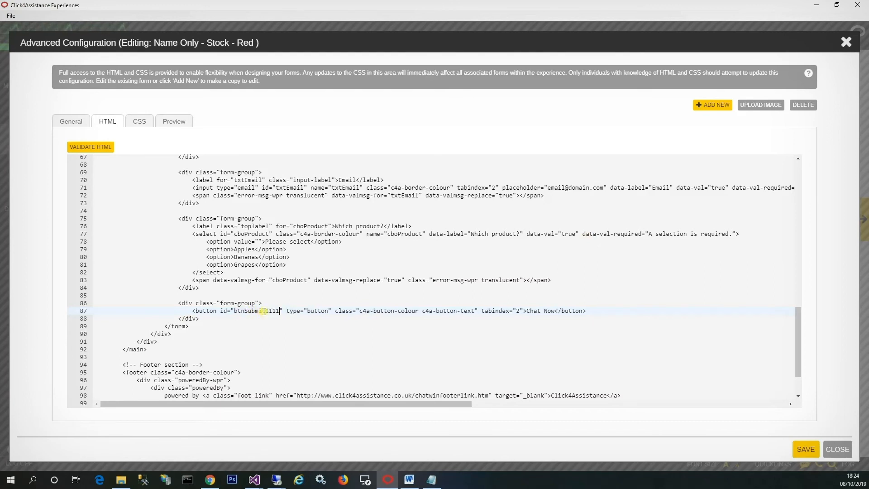
{"action": "left_click", "coordinate": [102, 147]}
{"action": "left_click", "coordinate": [585, 238]}
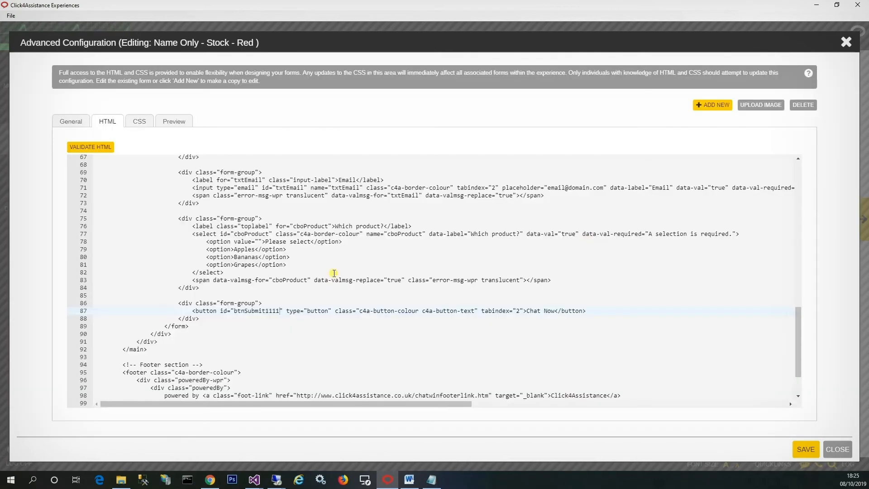
Restore the Chat Now button's id to btnSubmit by removing the added digits
{"action": "left_click", "coordinate": [266, 310]}
{"action": "key", "text": "ctrl+shift+Right"}
{"action": "key", "text": "Delete"}
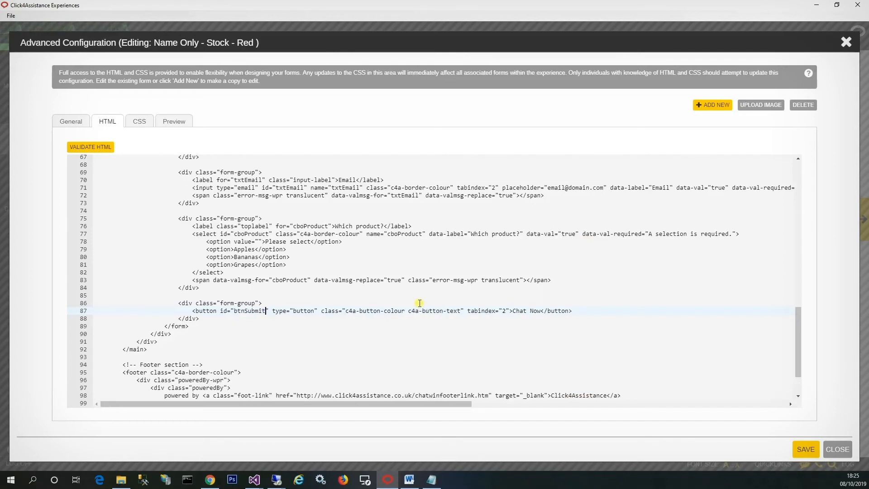
{"action": "left_click", "coordinate": [420, 303]}
Paste the Google Analytics script with the Chat Started event for Experience 1 – Popup Reactive below the opening body tag
{"action": "key", "text": "alt+Tab"}
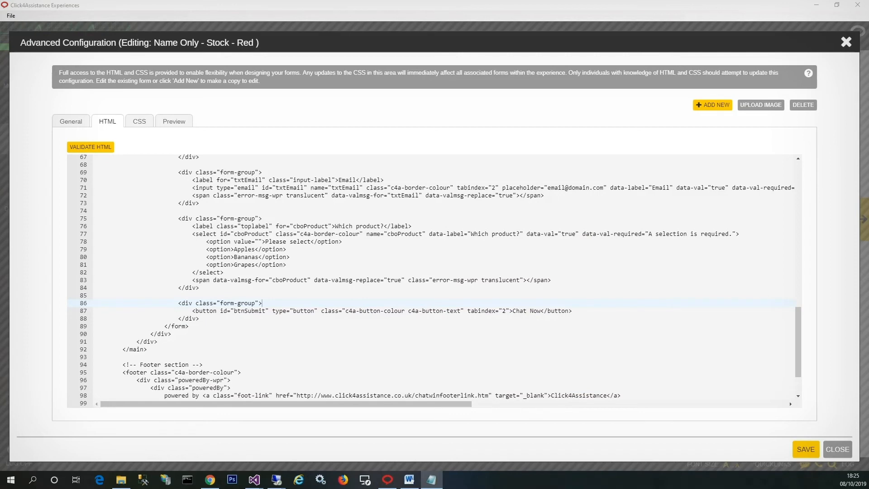
{"action": "key", "text": "alt+Tab"}
{"action": "scroll", "coordinate": [245, 274], "scroll_direction": "up", "scroll_amount": 9}
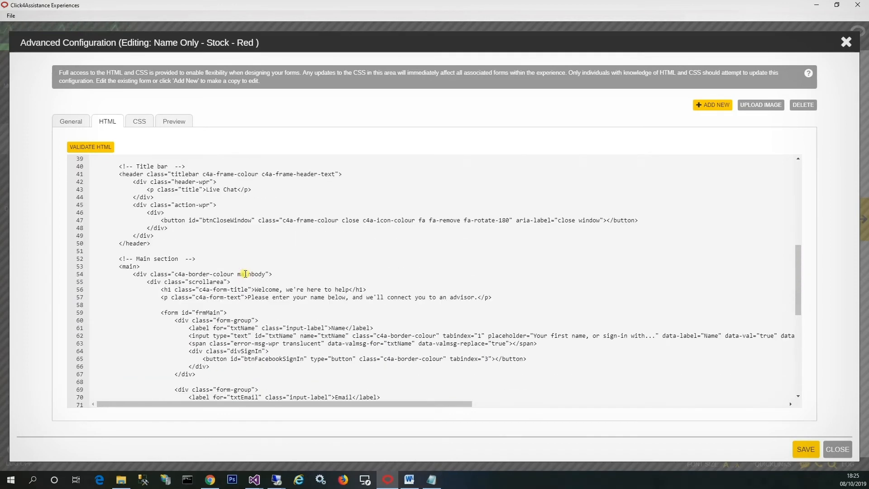
{"action": "scroll", "coordinate": [245, 274], "scroll_direction": "up", "scroll_amount": 7}
{"action": "left_click", "coordinate": [195, 275]}
{"action": "key", "text": "Return"}
{"action": "type", "text": "<script type=\"text/javascript\">     (function(i, s, o, g, r, a, m) {i[‘GoogleAnalyticsObject’] = r; i[r] = i[r] || function()     { (i[r].q =i[r].q || []).push(arguments) }, i[r].l = 1 * new Date();     a = s.createElement(o), m = s.getElementsByTagName(o)[0]; a.async = 1; a.src = g;     m.parentNode. insertBefore(a, m)})(window, document, ‘script’, ‘//www.google-analytics.com/ analytics.js’, ‘ga’);     ga(‘create’, ‘UA-000000-0’, ‘auto’, {‘allowLinker’: true});     ga(‘require’, ‘linker’);     ga(‘linker:autoLink’, [‘yourdomain.co.uk’]);     ga(‘send’, ‘event’, ‘C4A’, ‘Chat Started’, ‘Experience 1 – Popup Reactive’); </script>"}
{"action": "key", "text": "Return"}
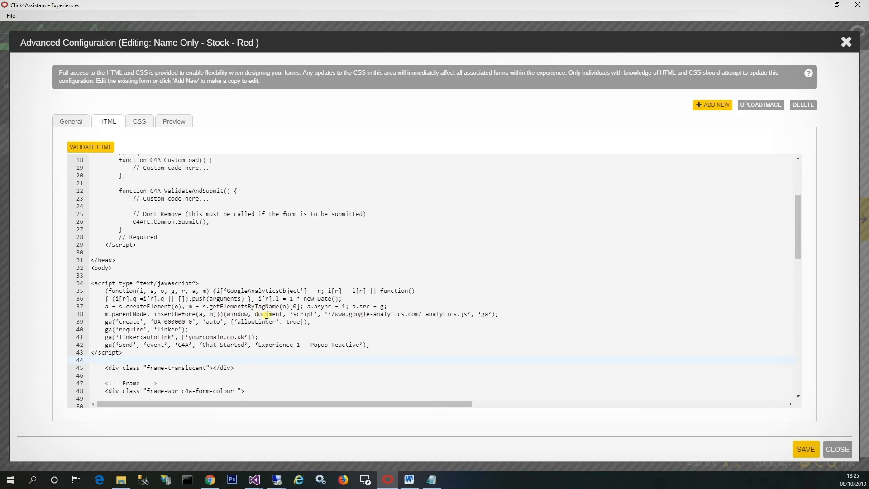
Remove the pasted Google Analytics script, preview the form and return to its HTML
{"action": "key", "text": "alt+Tab"}
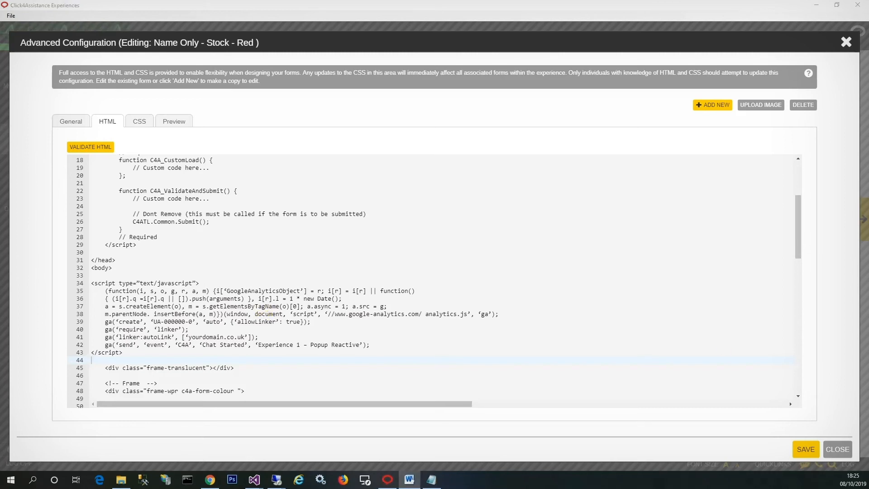
{"action": "key", "text": "alt+Tab"}
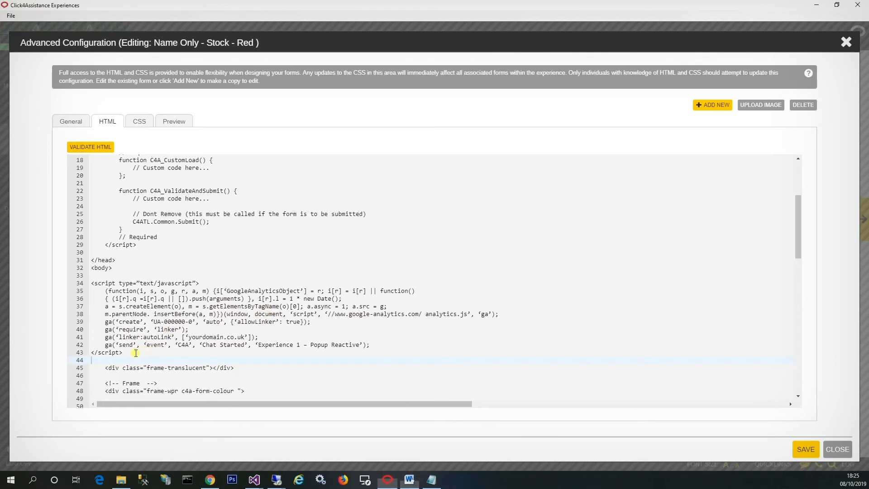
{"action": "left_click_drag", "start_coordinate": [136, 352], "coordinate": [58, 282]}
{"action": "key", "text": "BackSpace"}
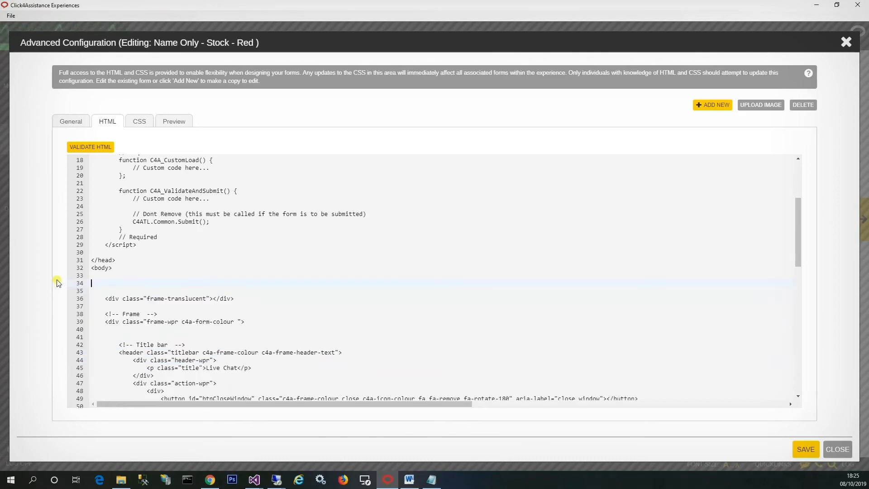
{"action": "left_click", "coordinate": [176, 121]}
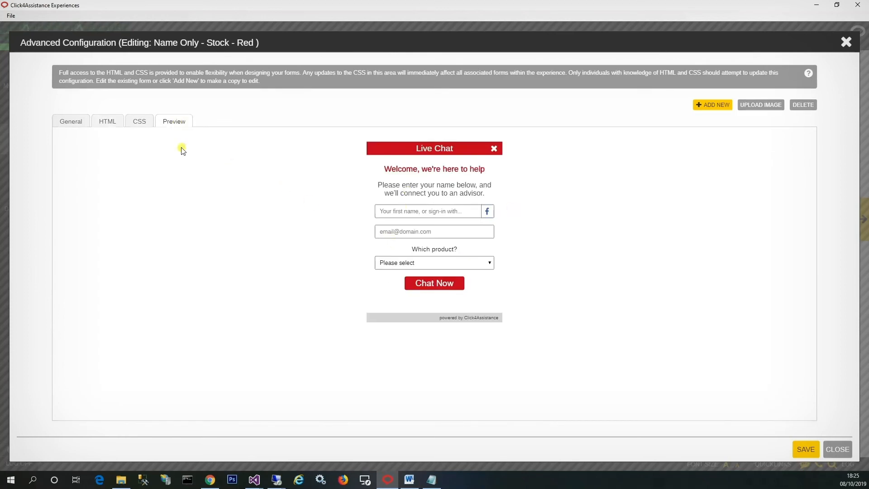
{"action": "left_click", "coordinate": [108, 122]}
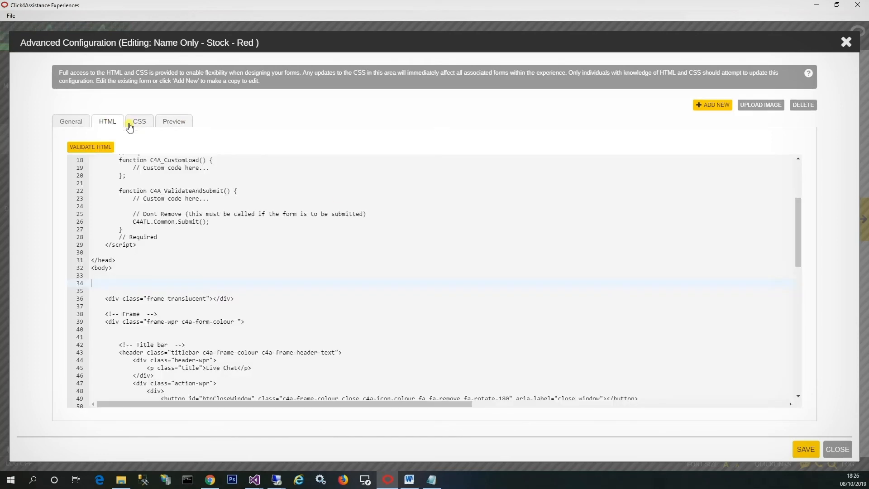
Save the form changes and select Custom 1 as the experience's pre-chat form
{"action": "left_click", "coordinate": [808, 449]}
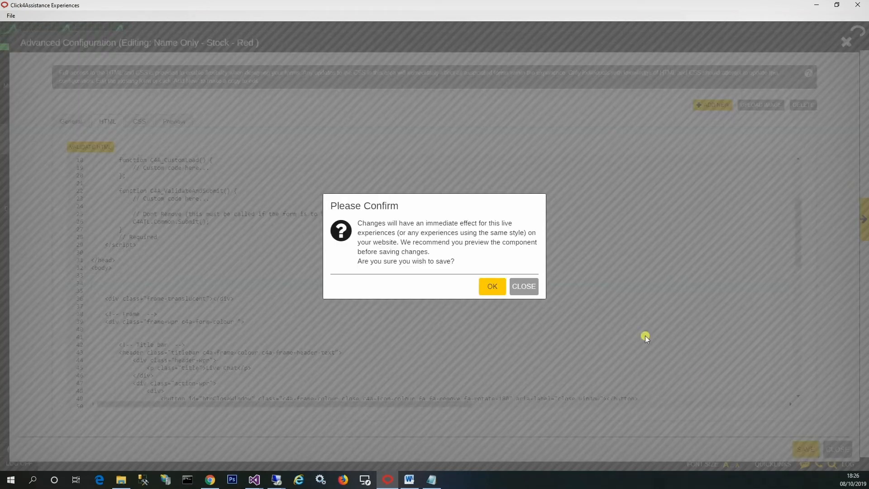
{"action": "left_click", "coordinate": [491, 285]}
{"action": "left_click", "coordinate": [523, 286]}
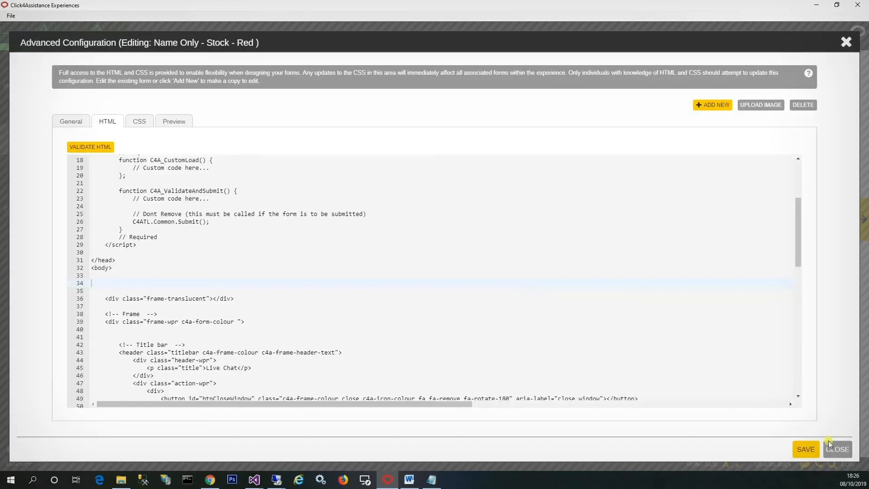
{"action": "left_click", "coordinate": [837, 449]}
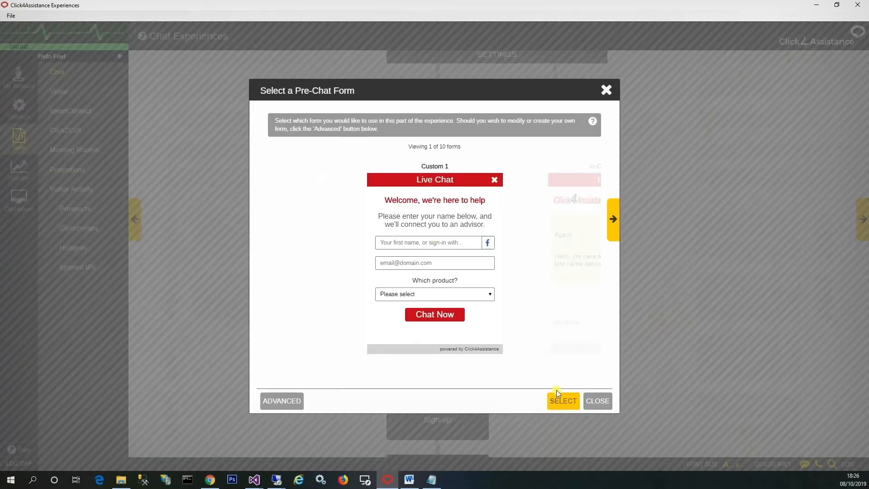
{"action": "left_click", "coordinate": [559, 401]}
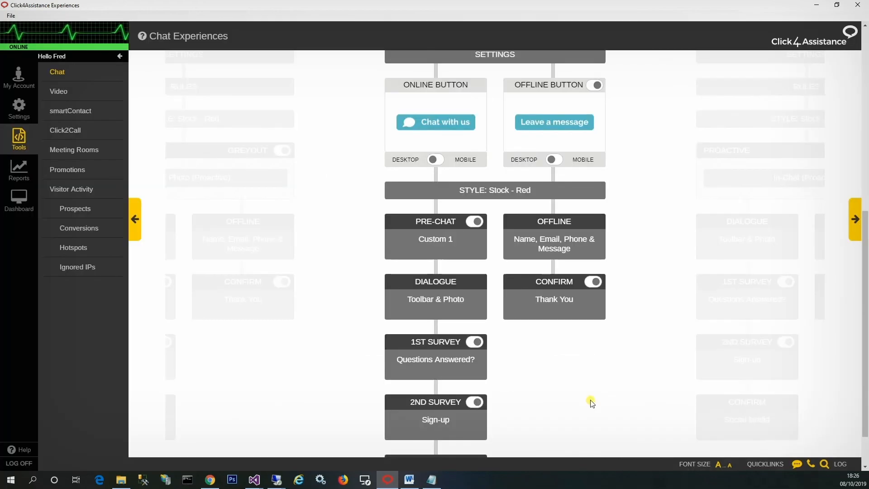
Switch to the website in Chrome, open its live chat to check the custom pre-chat form, and return to Click4Assistance
{"action": "left_click", "coordinate": [210, 479]}
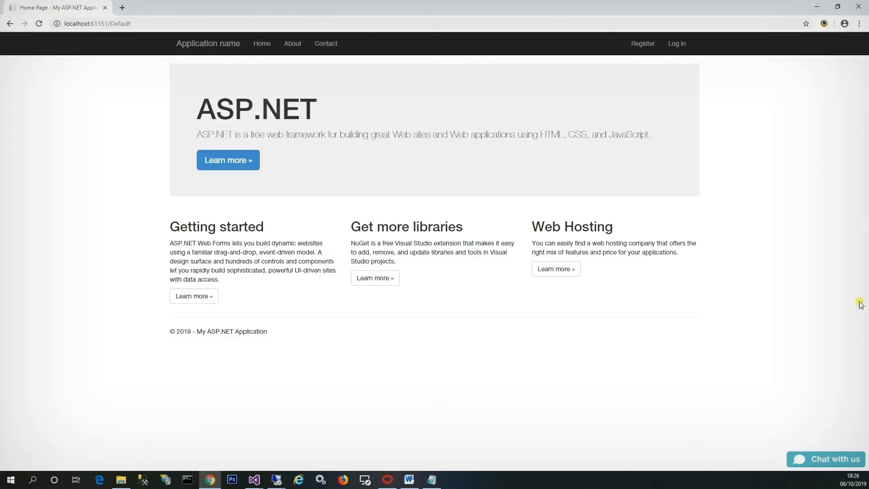
{"action": "left_click", "coordinate": [803, 459]}
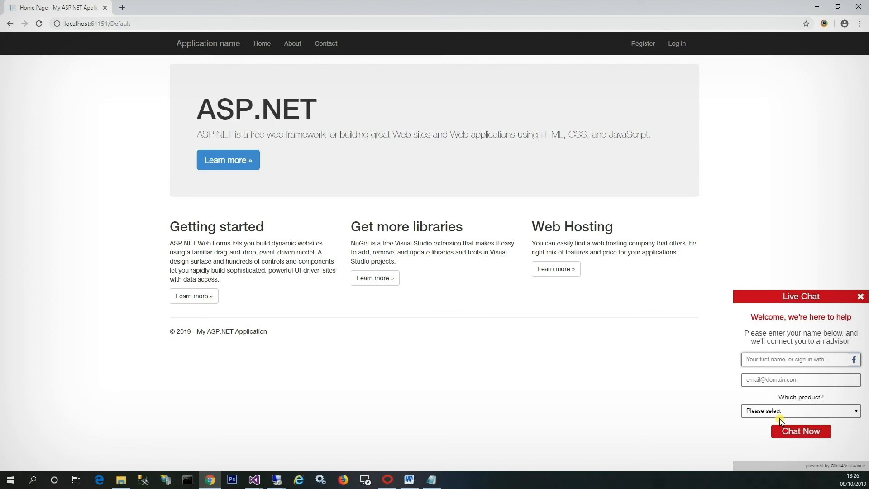
{"action": "left_click", "coordinate": [388, 480]}
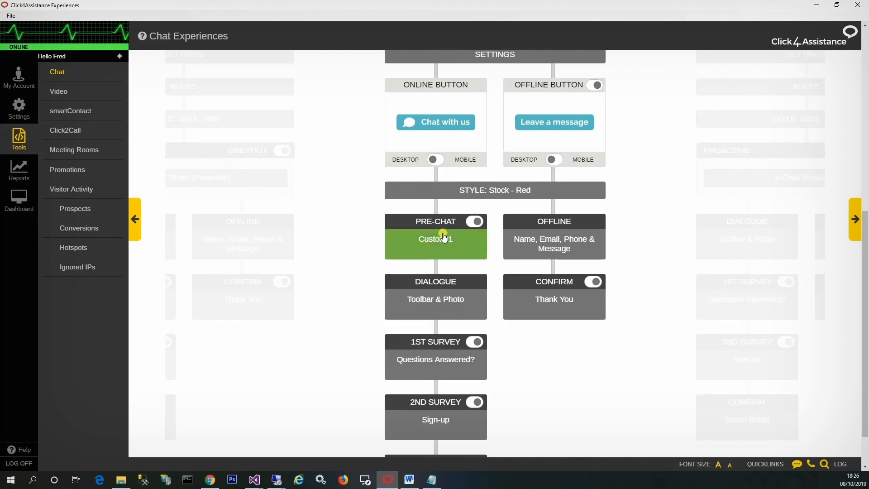